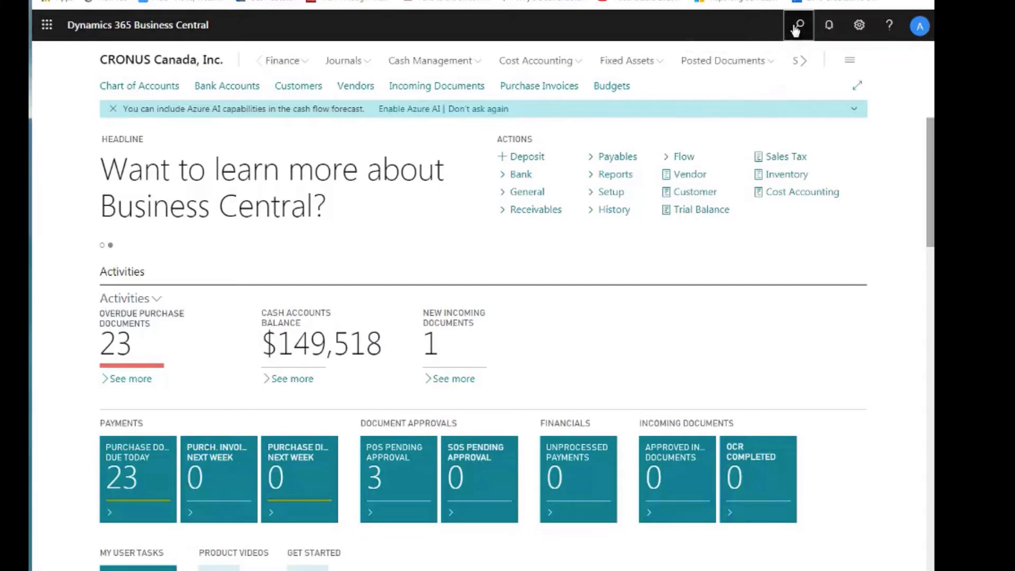
- Search for the General Ledger Setup page and open it
left_click(797, 28)
type("G")
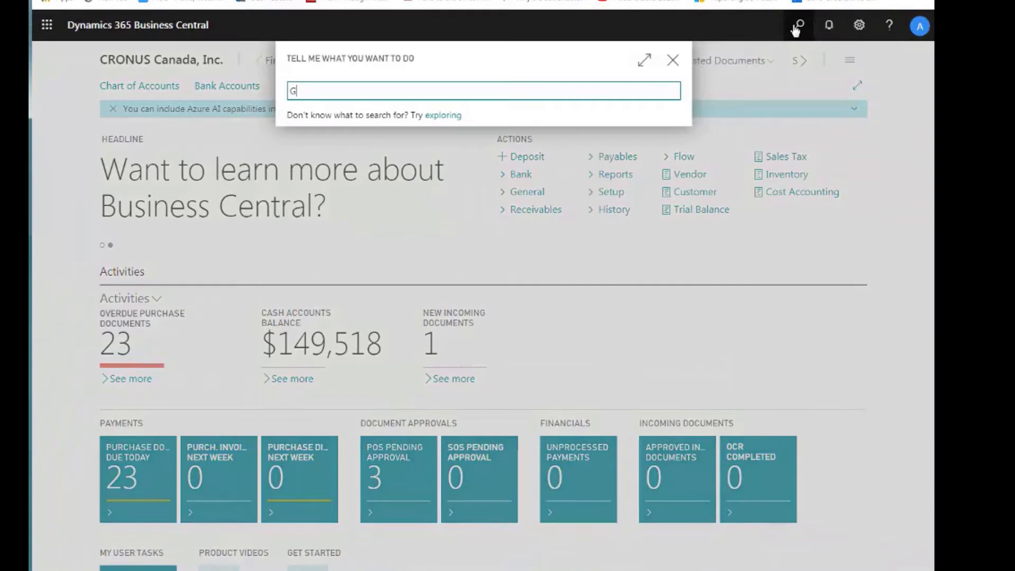
type("eneral Ledger Set")
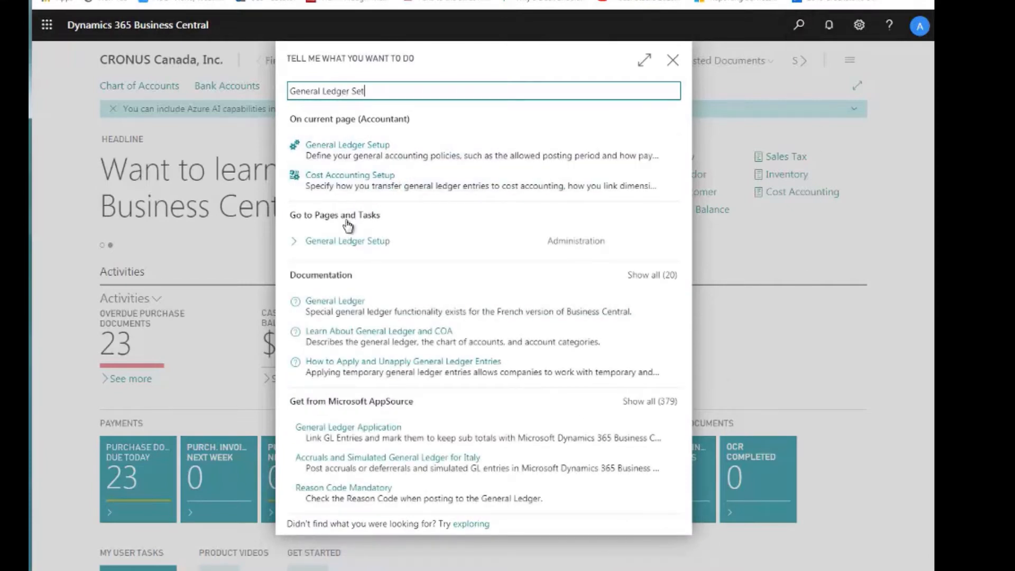
left_click(340, 243)
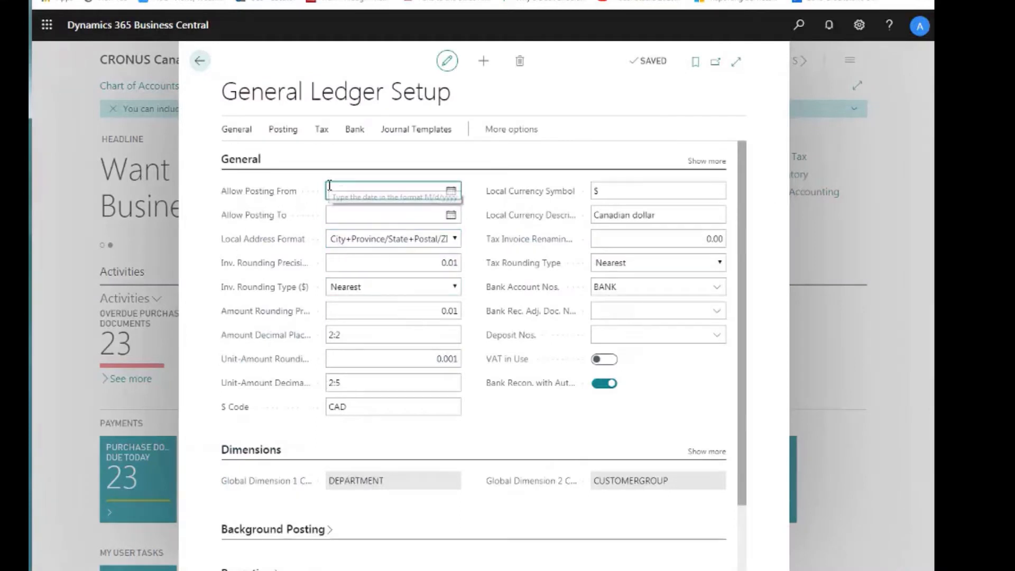
- Set Allow Posting From to 1/1/2020 and Allow Posting To to 1/31/2020 in the General Ledger Setup
left_click(333, 189)
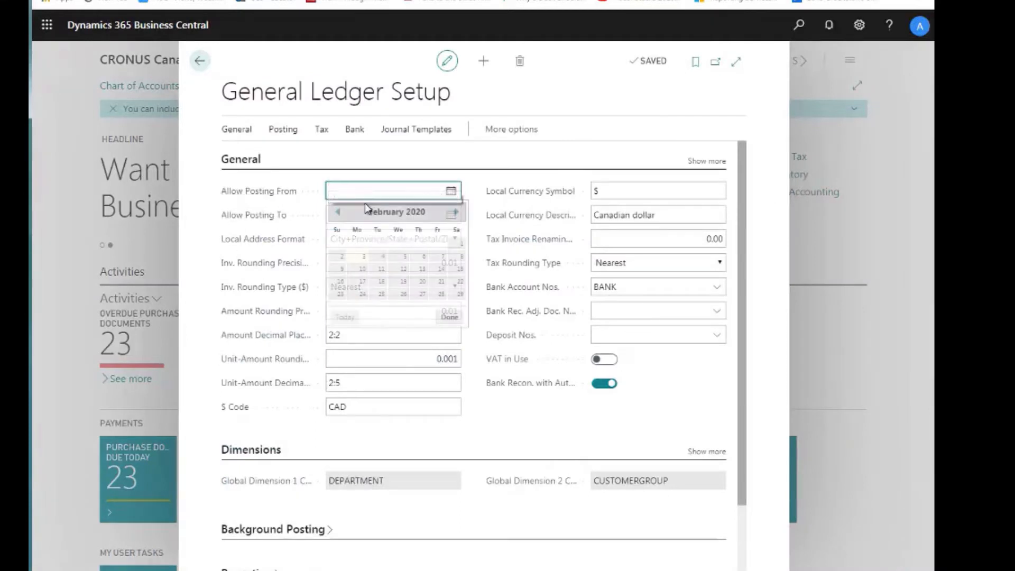
left_click(337, 211)
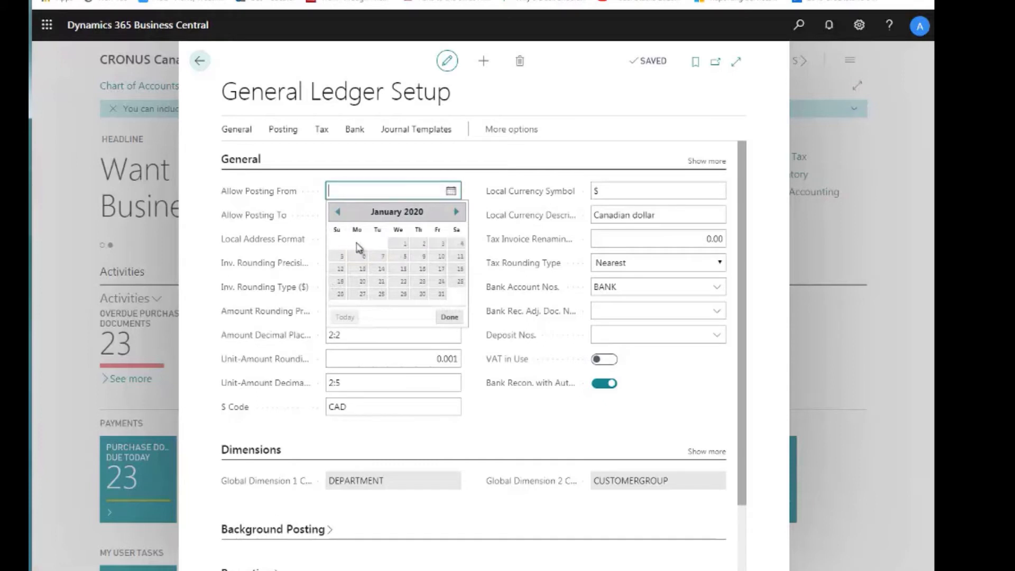
left_click(405, 244)
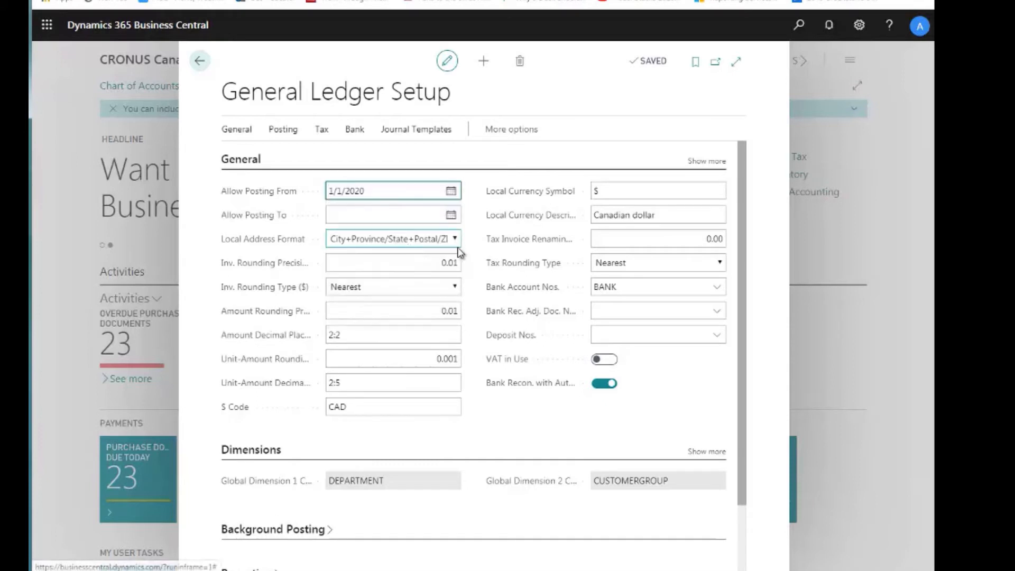
left_click(451, 215)
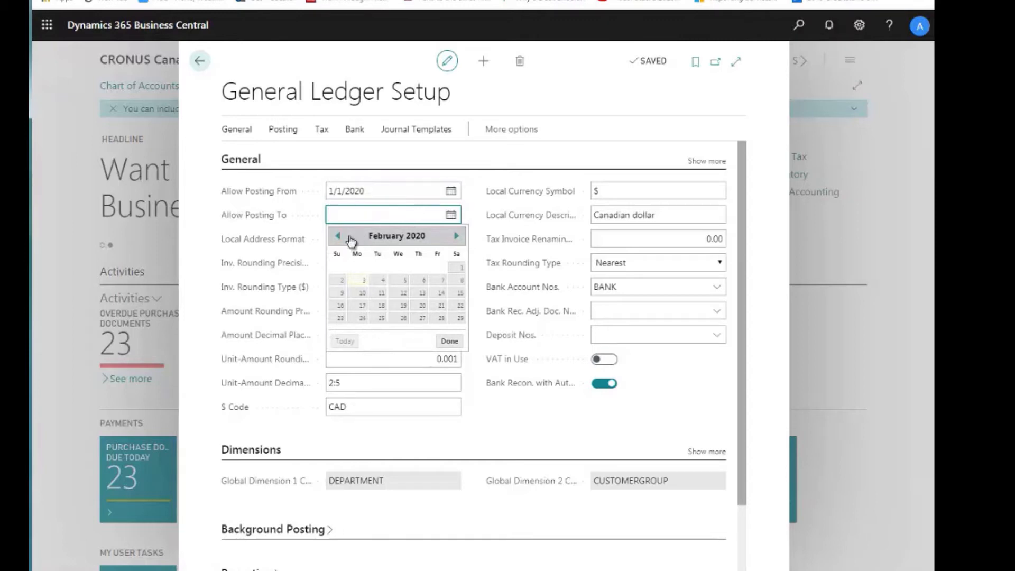
left_click(338, 236)
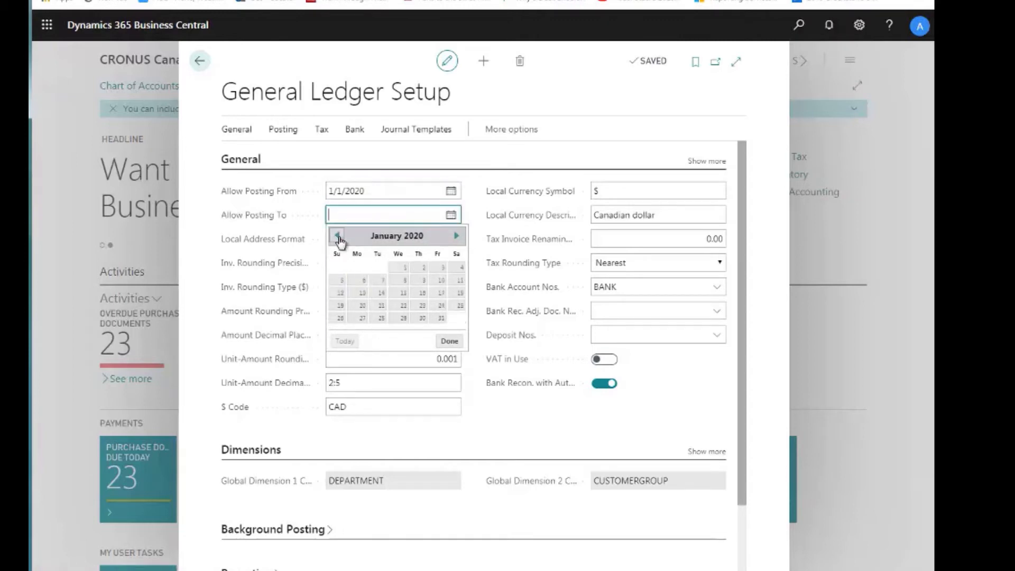
left_click(441, 318)
- Clear the Allow Posting From and Allow Posting To dates and close the General Ledger Setup page
left_click(395, 192)
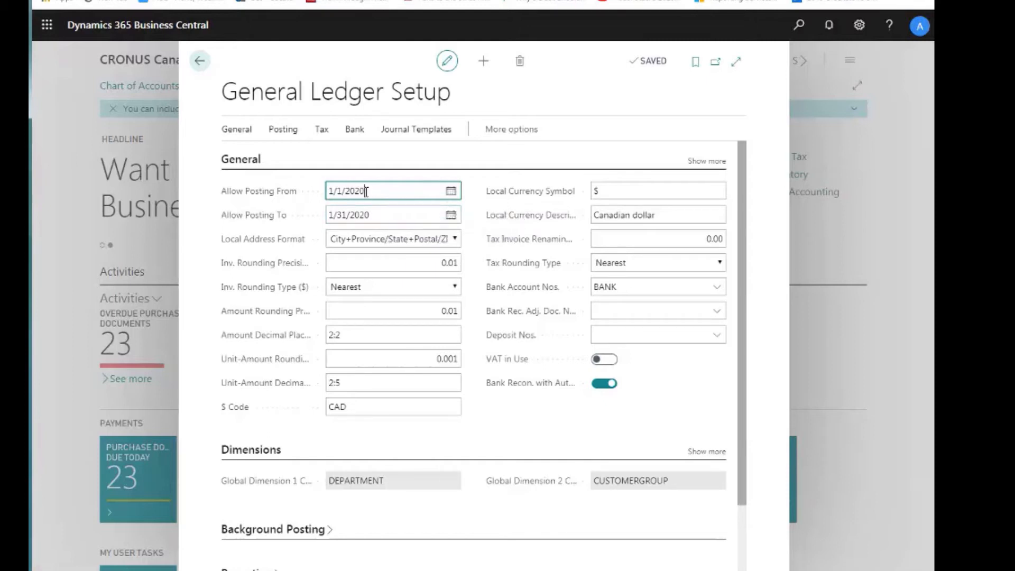
left_click_drag(369, 191, 329, 193)
key("BackSpace")
left_click_drag(377, 214, 327, 217)
key("BackSpace")
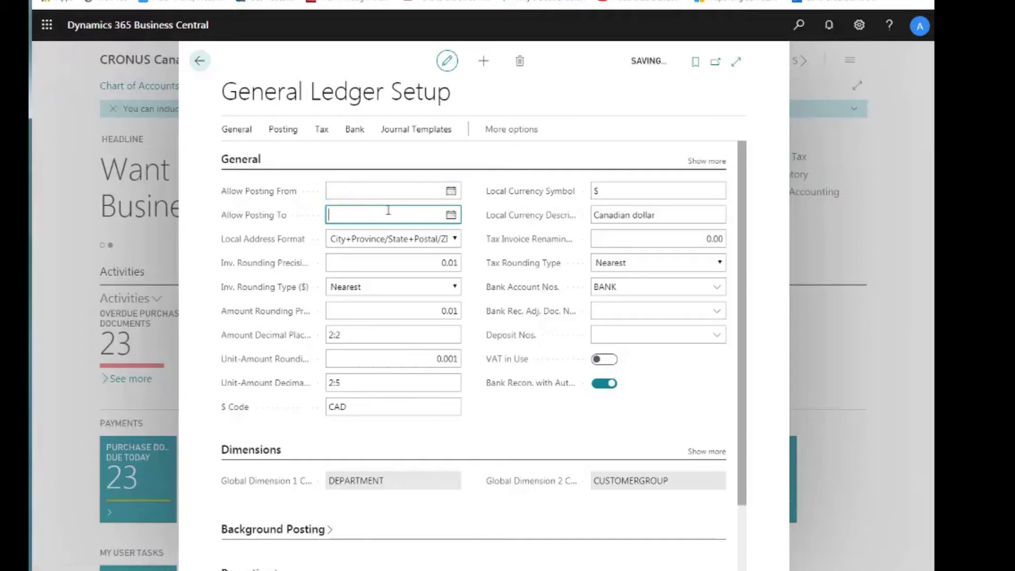
left_click(361, 192)
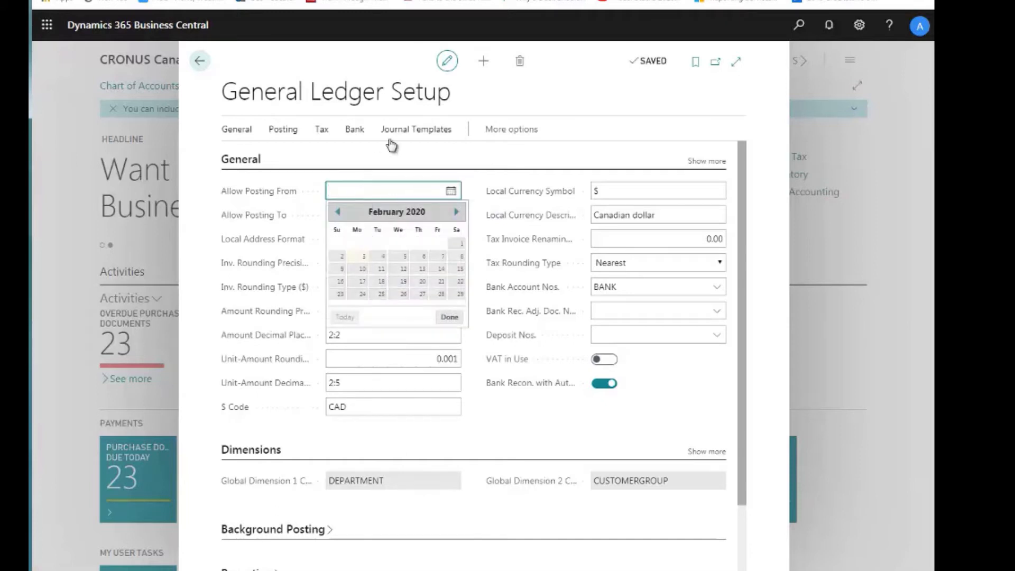
left_click(358, 167)
left_click(390, 212)
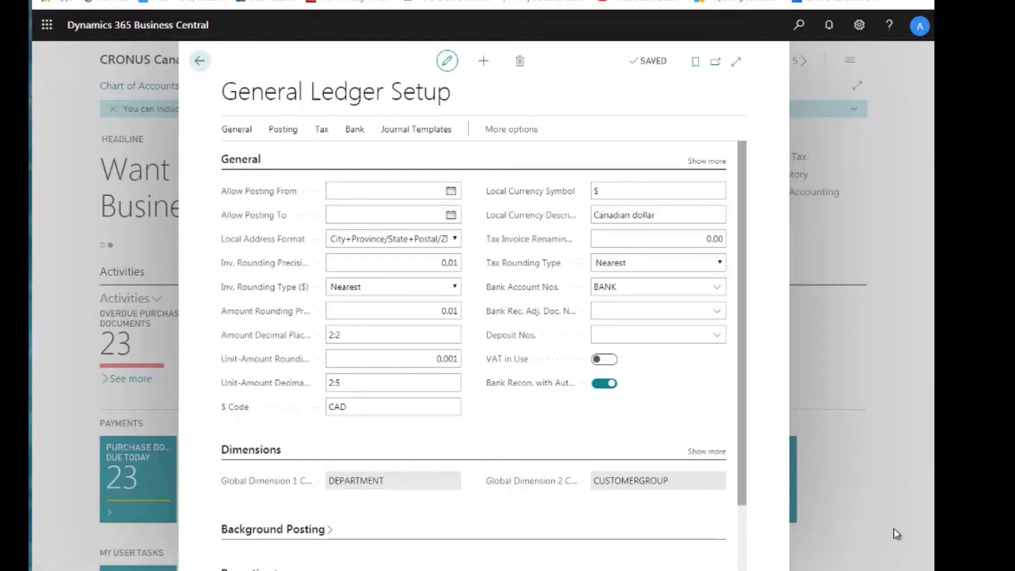
left_click(200, 62)
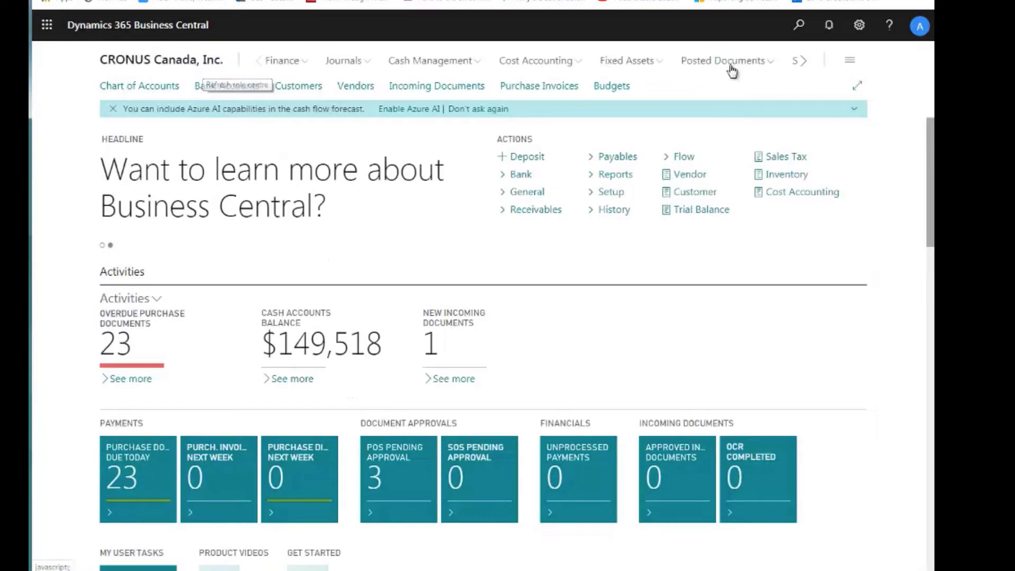
- Search for the User Setup page and open it
left_click(798, 27)
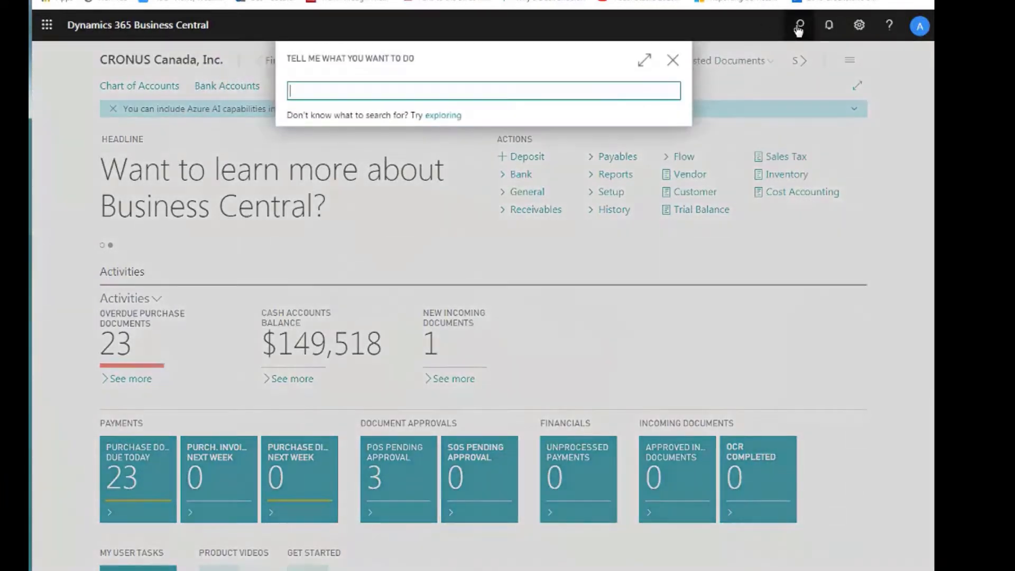
type("User setup")
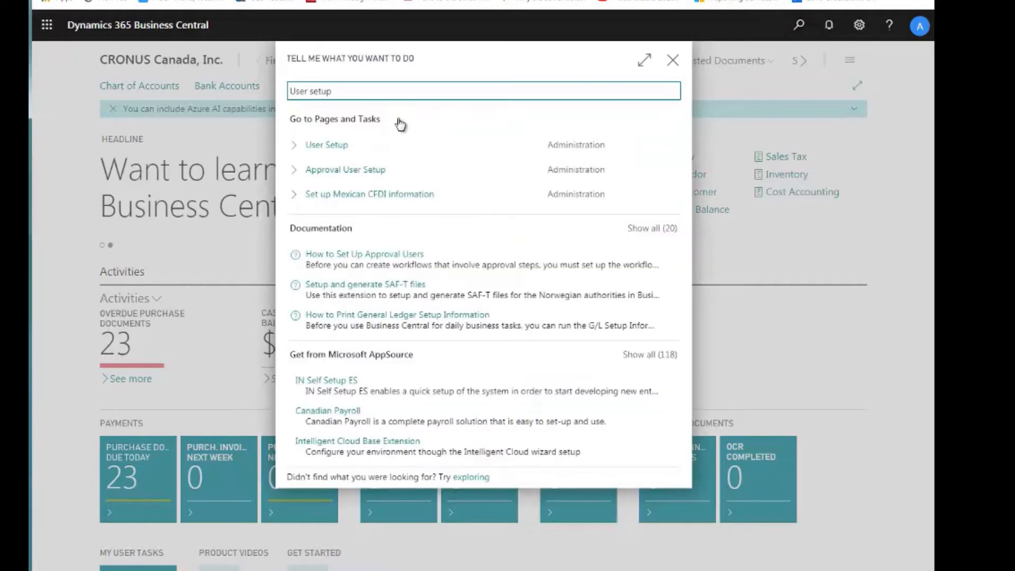
left_click(334, 154)
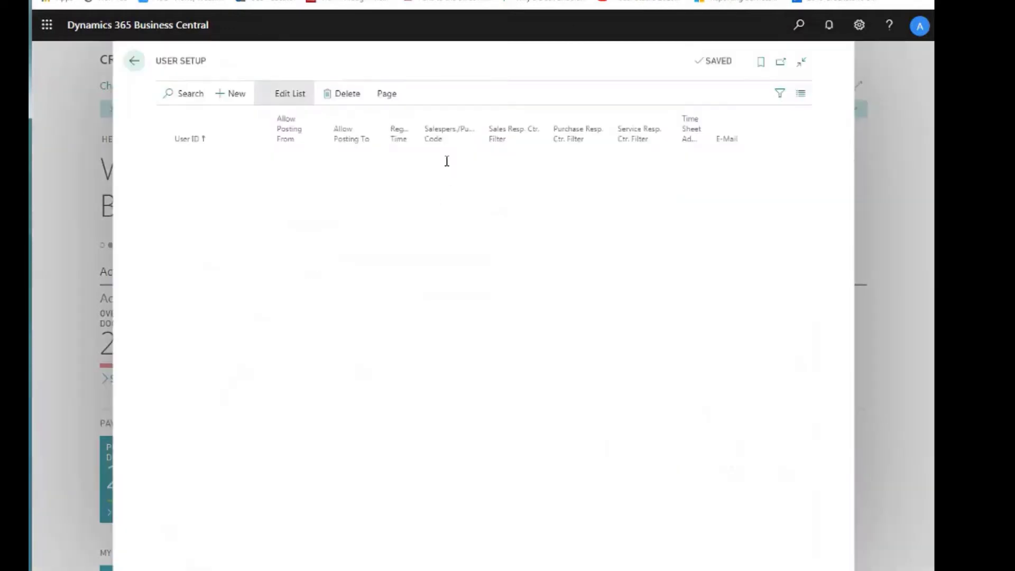
- Allow the first listed user to post from 1/1/2020 to 12/31/2020 and close the User Setup page
left_click(297, 158)
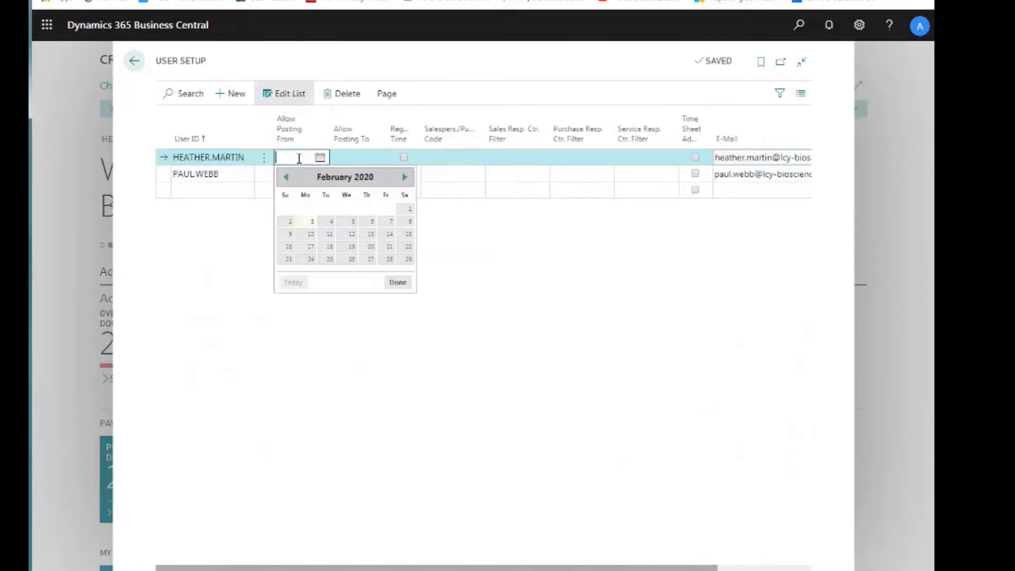
type("010120")
key("Tab")
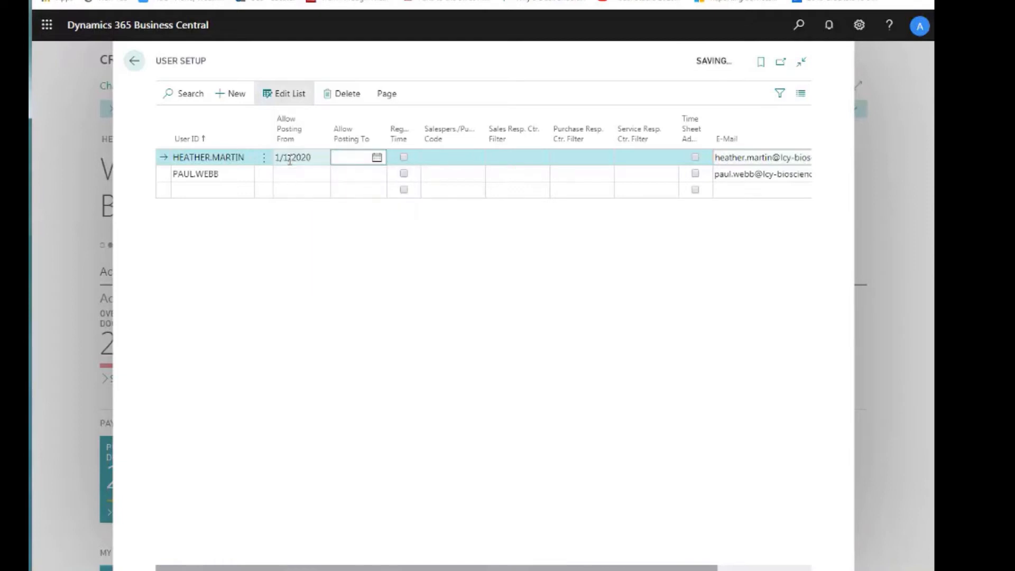
type("123120")
key("Tab")
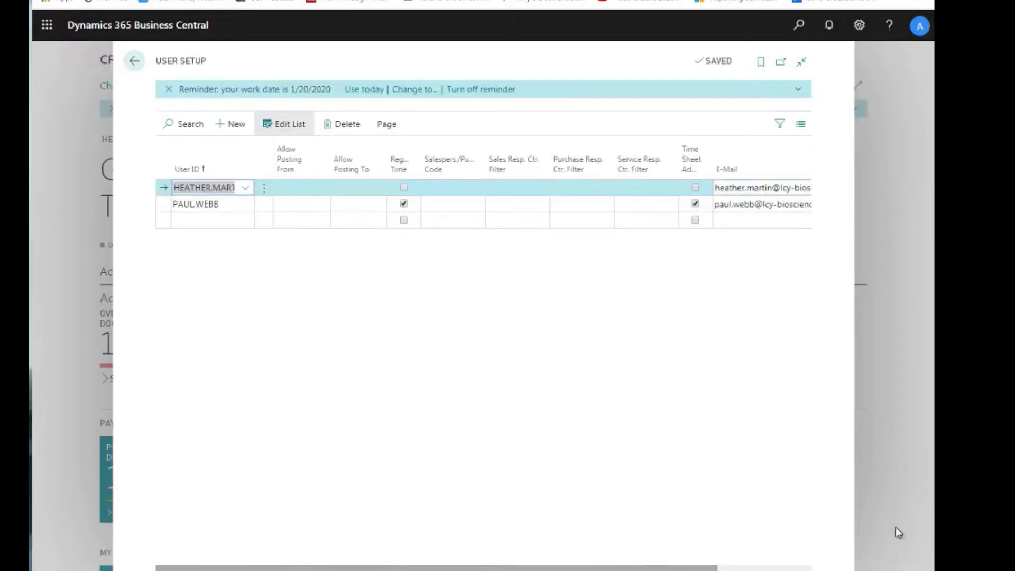
left_click(135, 62)
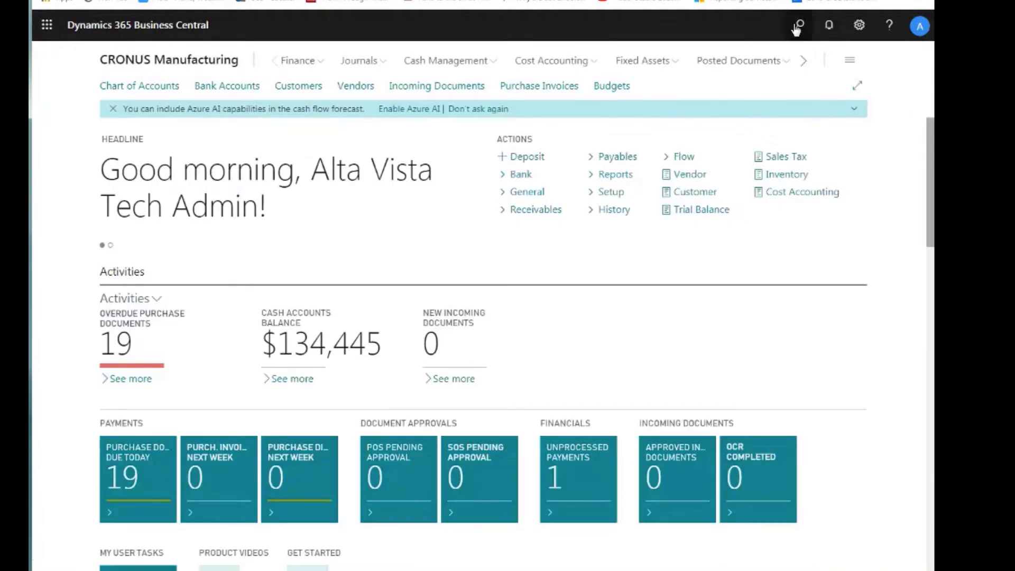
- Search for the Accounting Periods list, open it and go to its latest periods
left_click(798, 28)
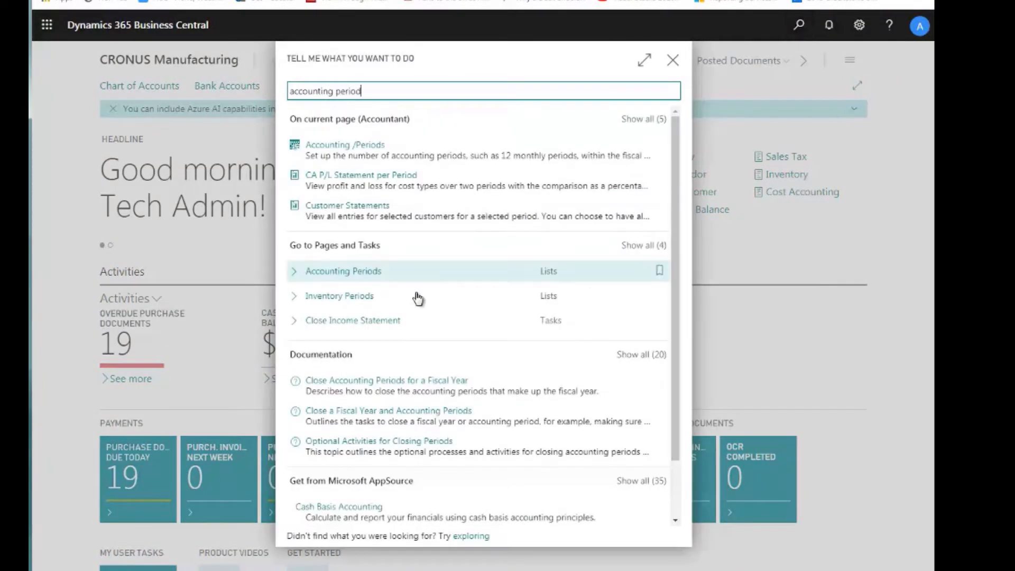
left_click(326, 272)
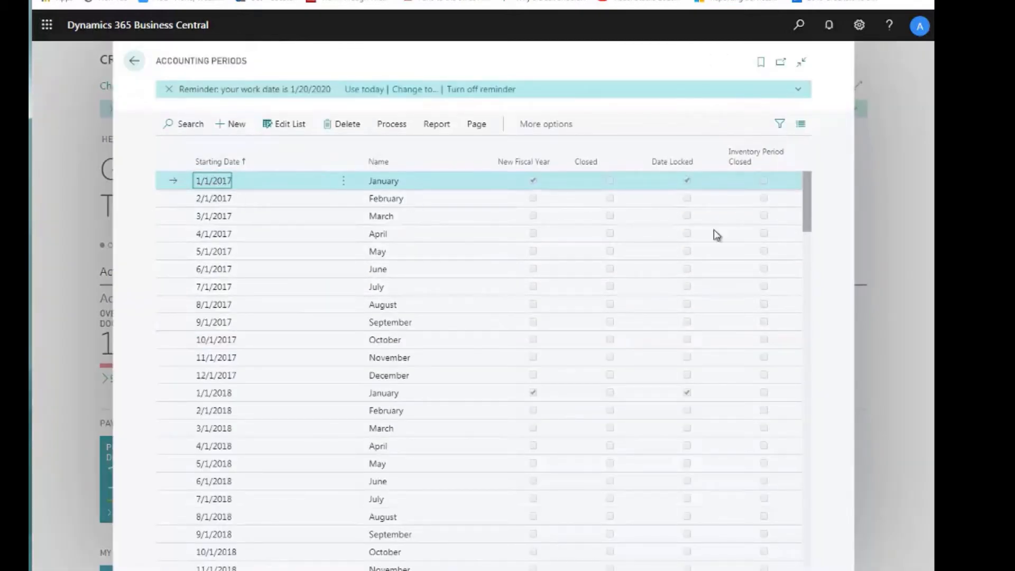
left_click_drag(805, 191, 805, 539)
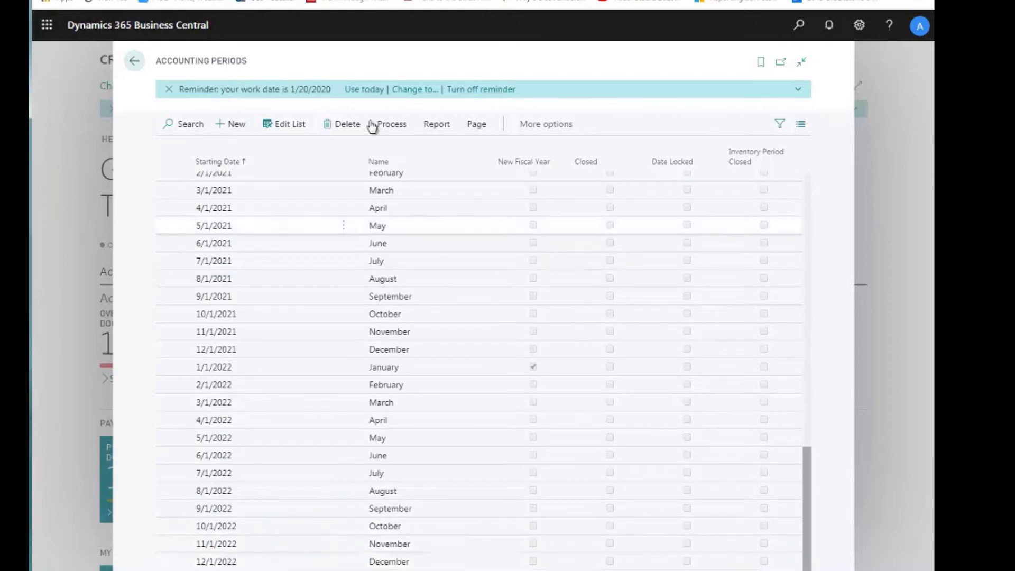
- Create a fiscal year starting 12/1/2022 with 12 periods of length 1M, check the added periods and close the list
left_click(400, 127)
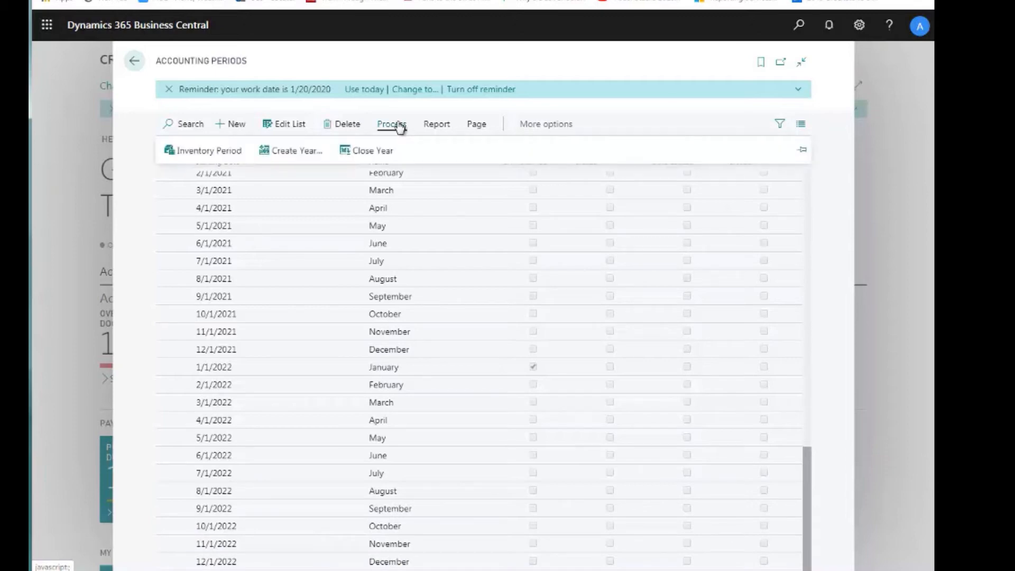
left_click(299, 153)
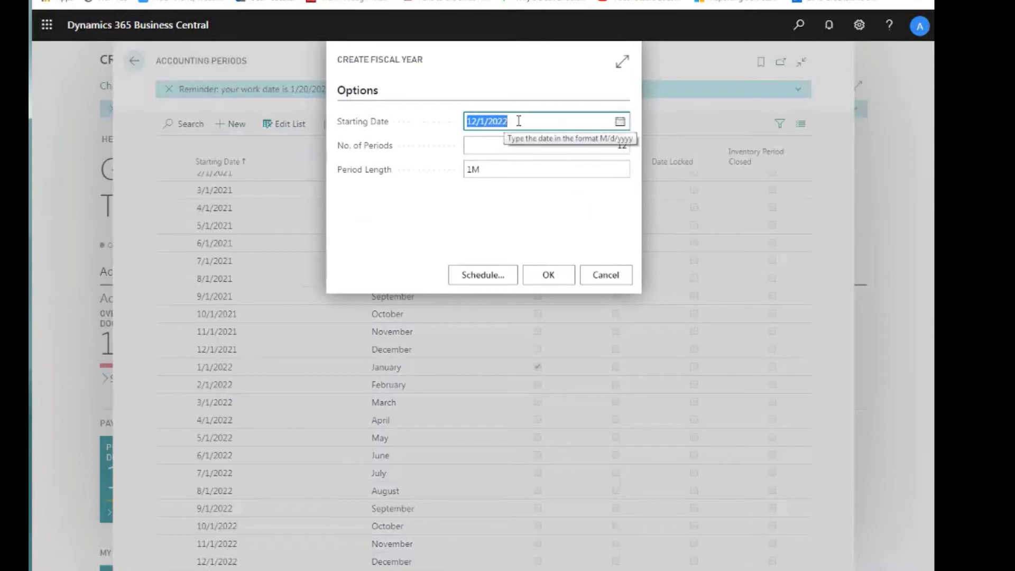
left_click(519, 121)
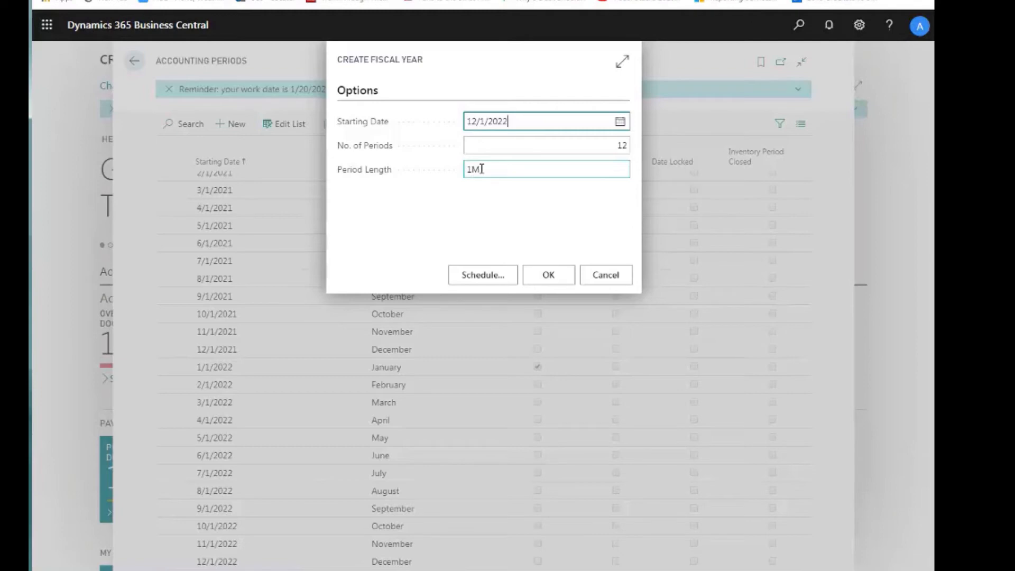
left_click(550, 279)
scroll(579, 261, "down", 1)
scroll(579, 261, "down", 3)
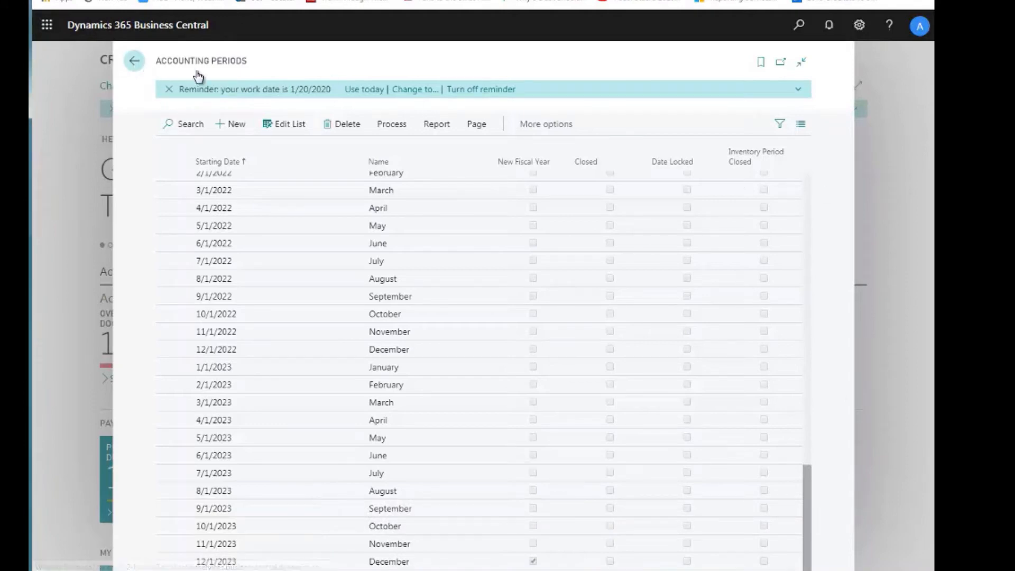
left_click(136, 63)
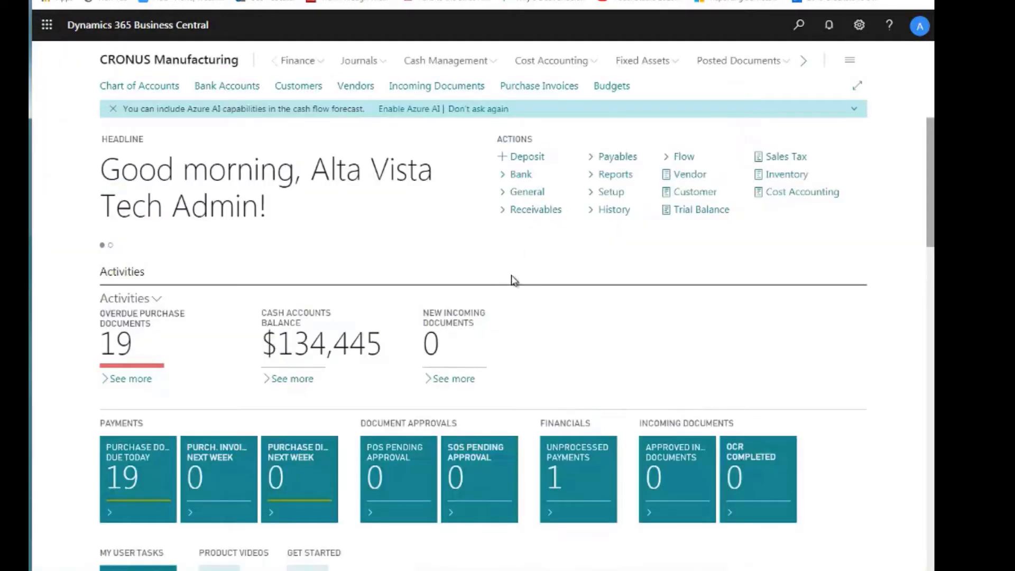
- Open the Resale Items inventory account card from the Chart of Accounts and examine its Direct Posting setting
left_click(157, 90)
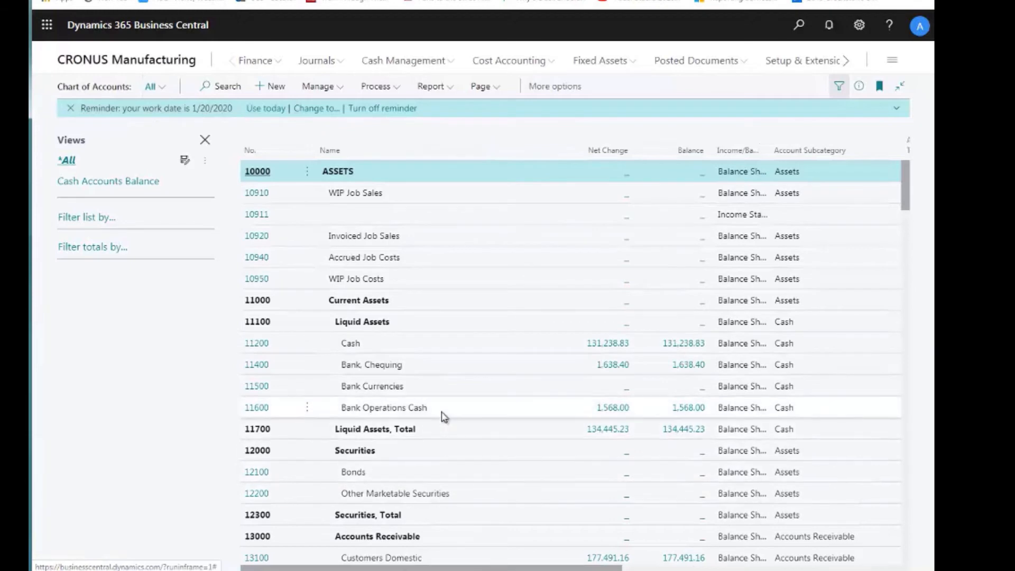
scroll(442, 417, "down", 5)
scroll(441, 417, "down", 3)
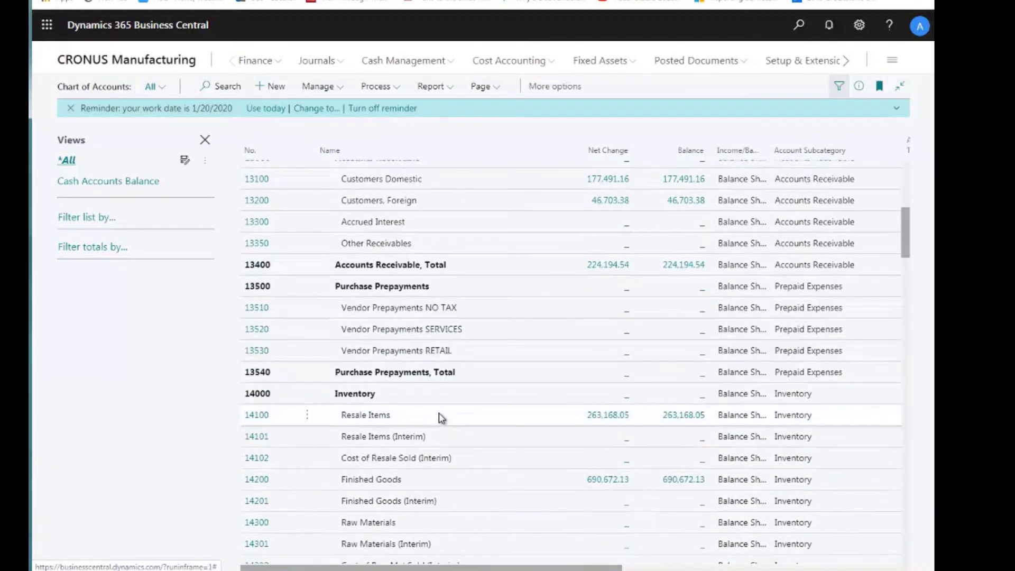
scroll(441, 418, "down", 2)
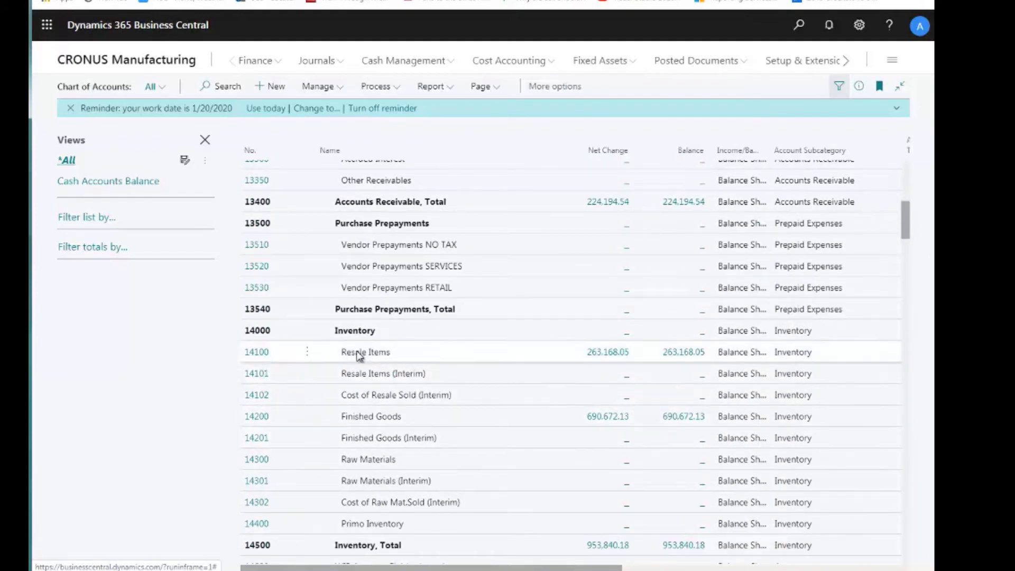
double_click(262, 358)
left_click(261, 358)
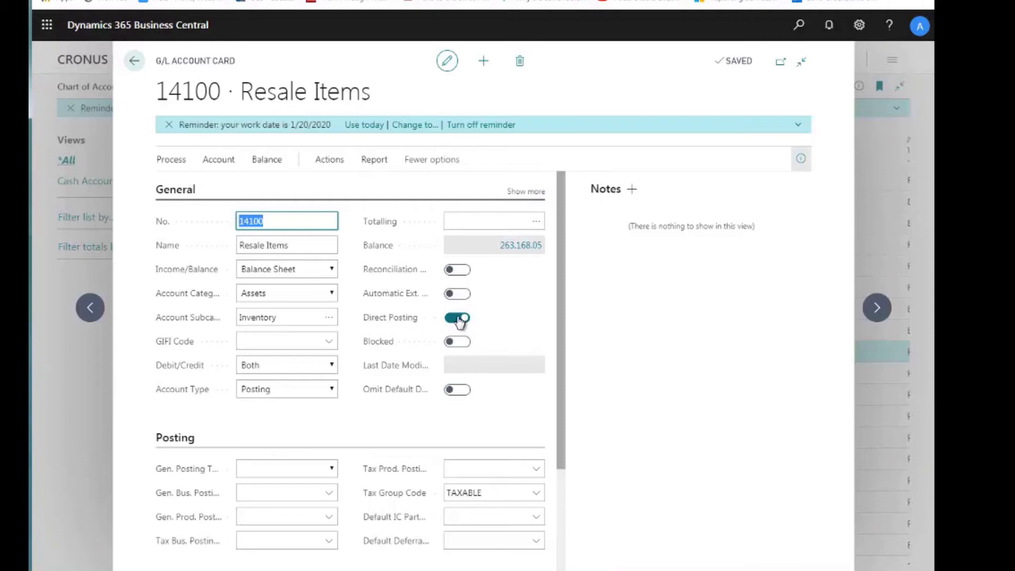
mouse_move(400, 321)
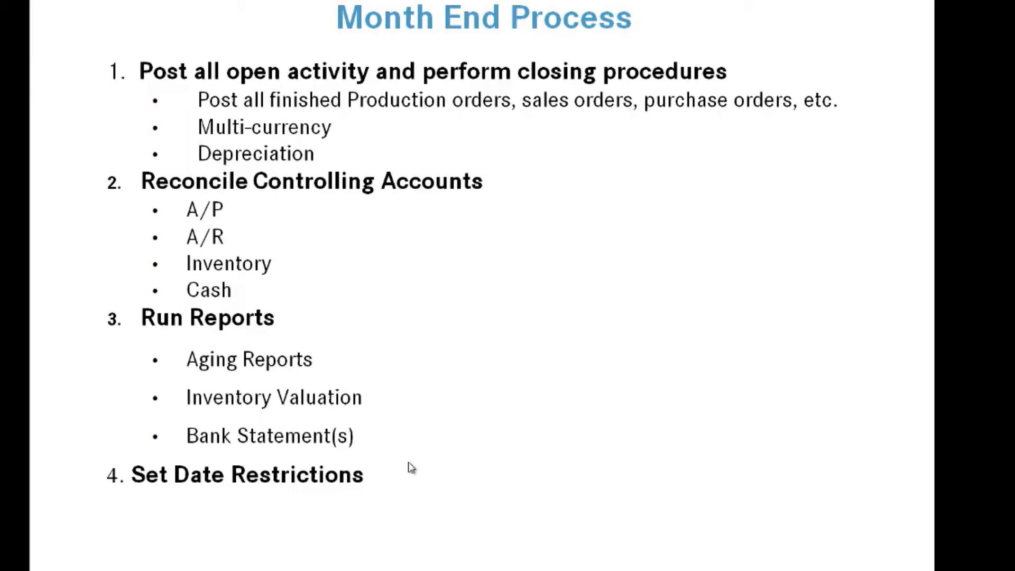
- Switch to Business Central, open General Journals, check the DEFAULT batch for existing lines and close the journal
key("alt+Tab")
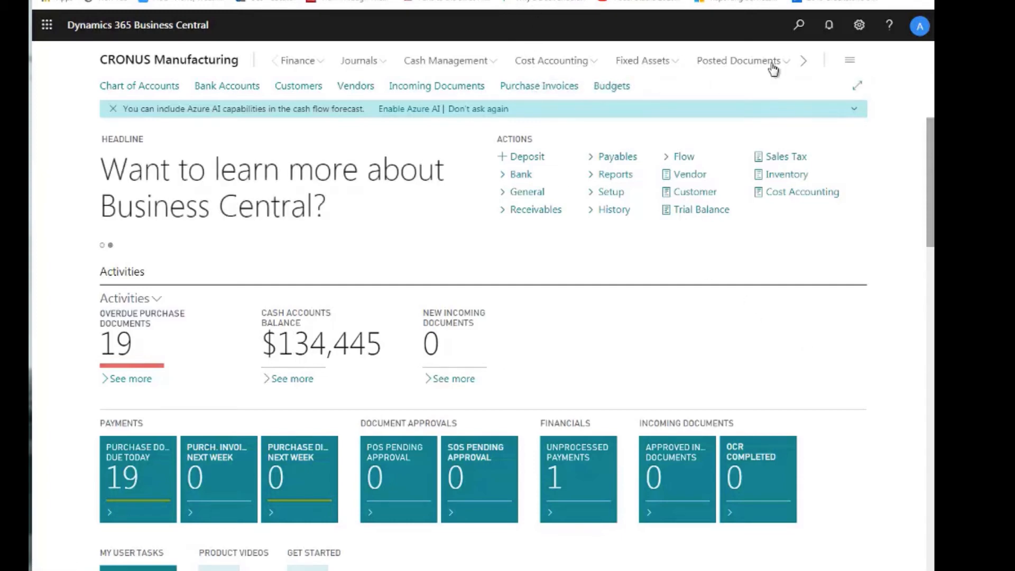
left_click(799, 26)
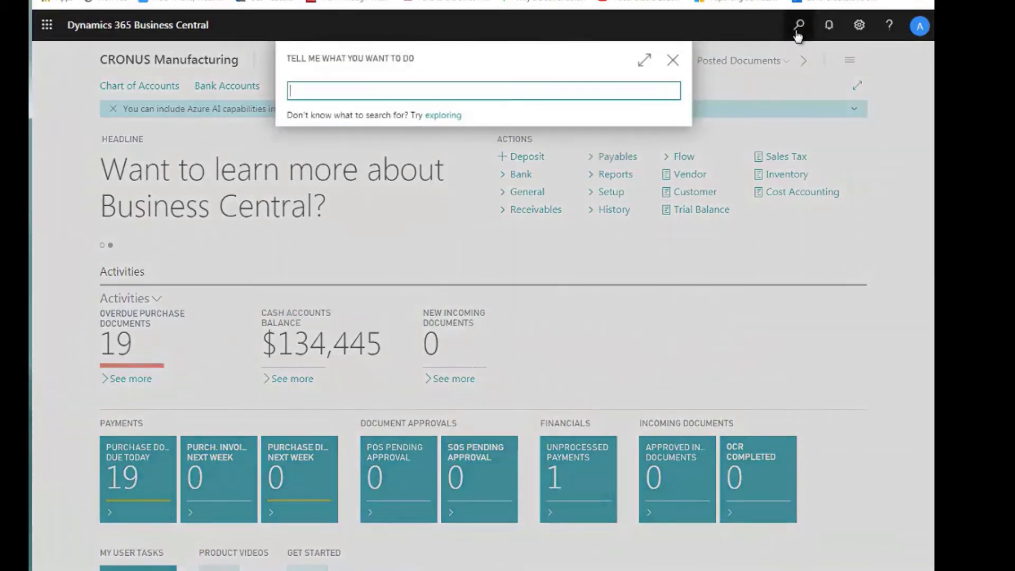
type("General journal")
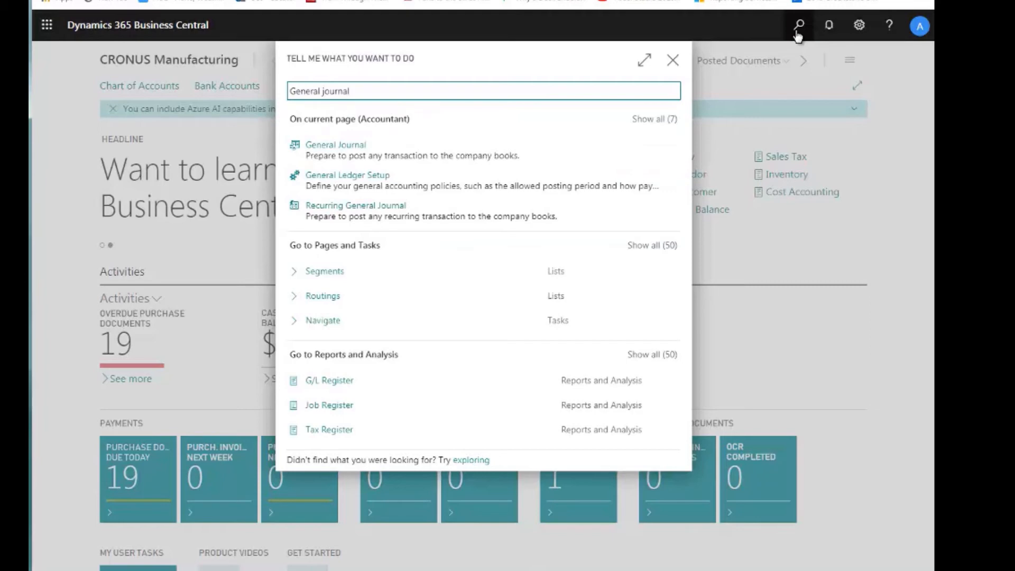
left_click(352, 242)
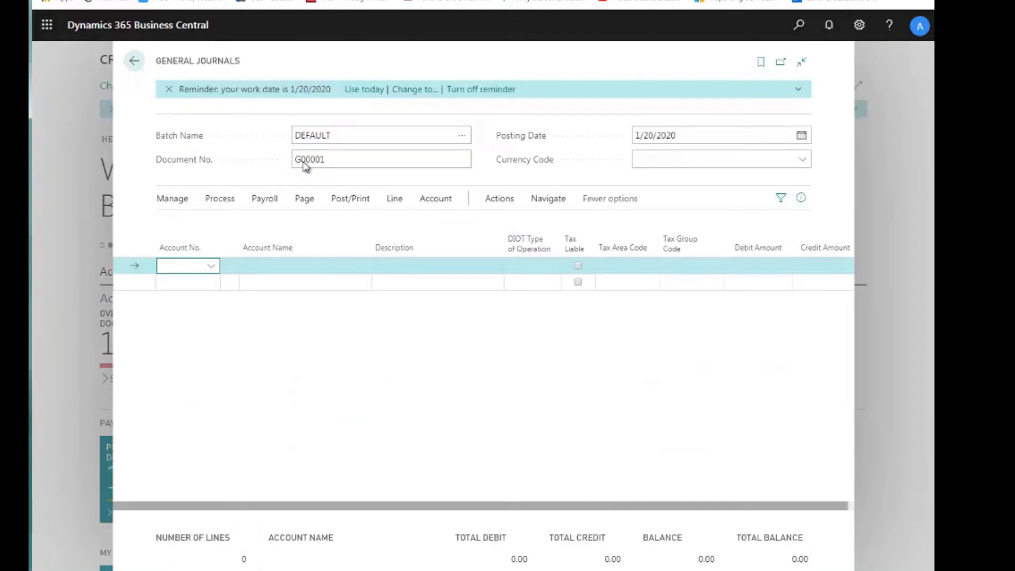
left_click(340, 137)
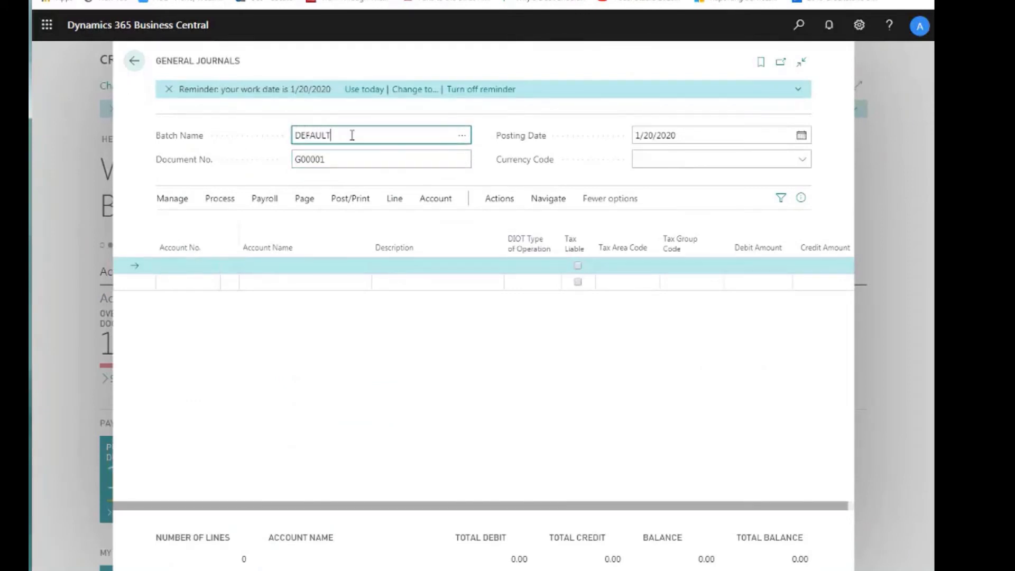
left_click(462, 139)
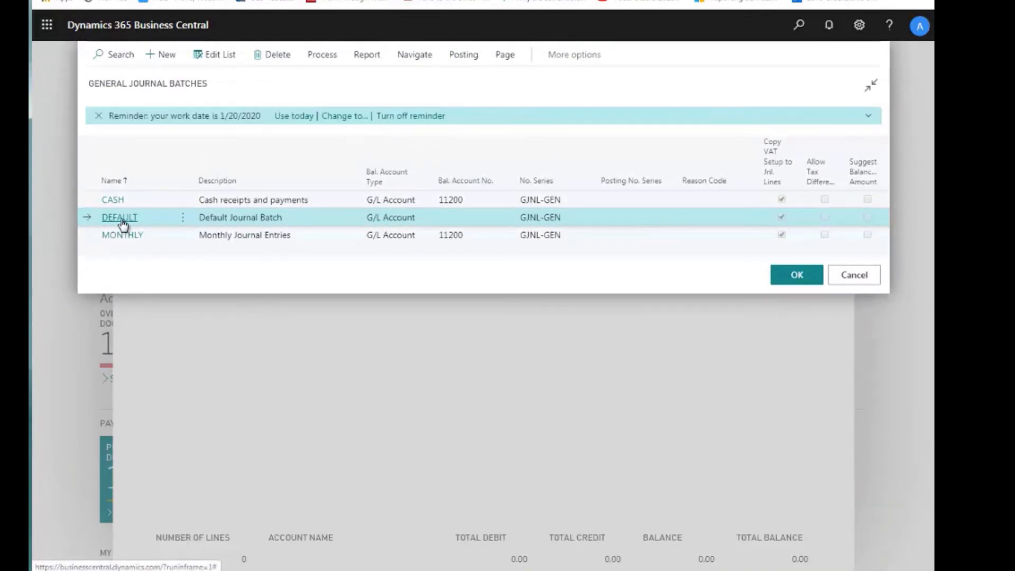
left_click(121, 219)
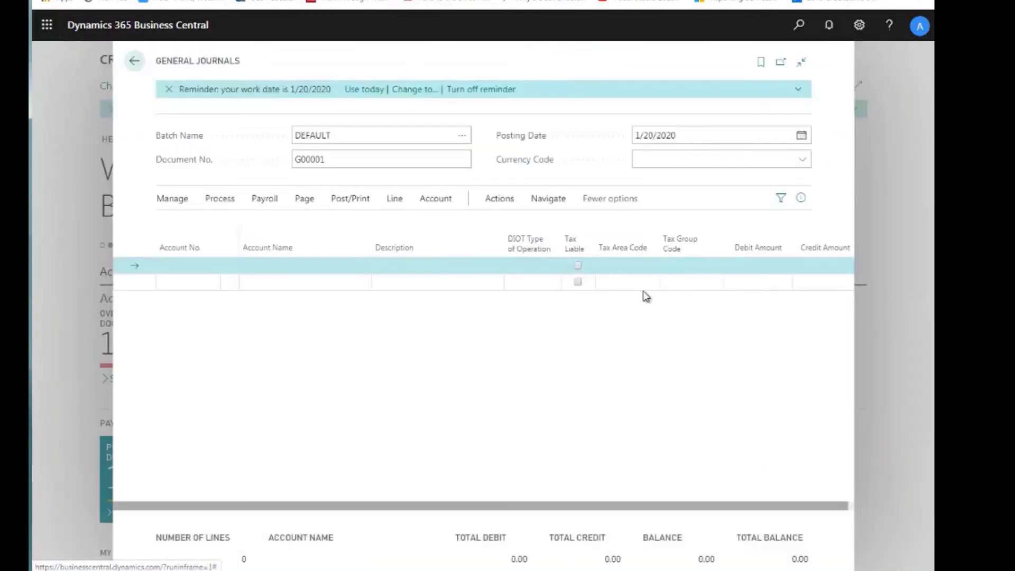
left_click(365, 167)
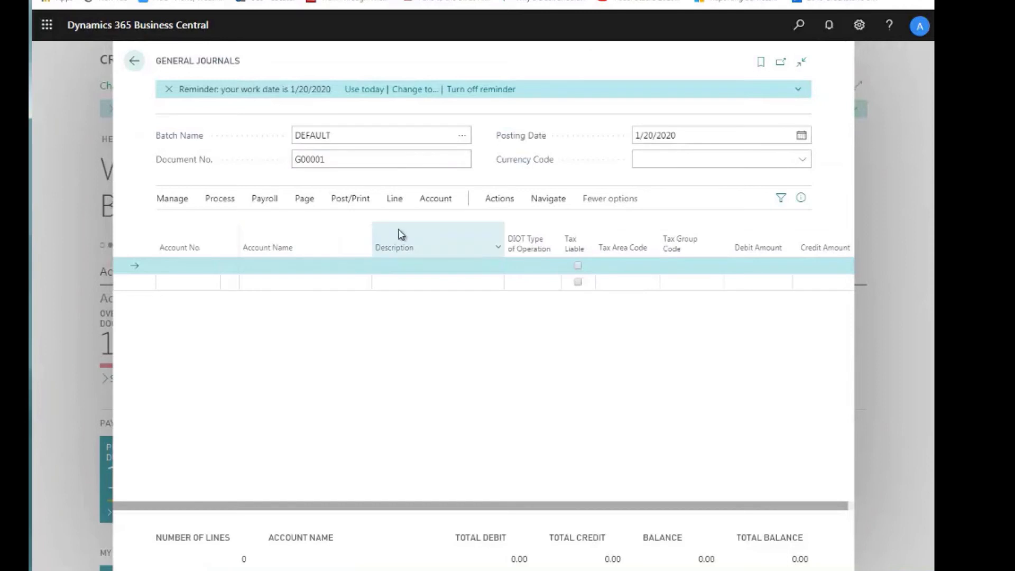
left_click(135, 61)
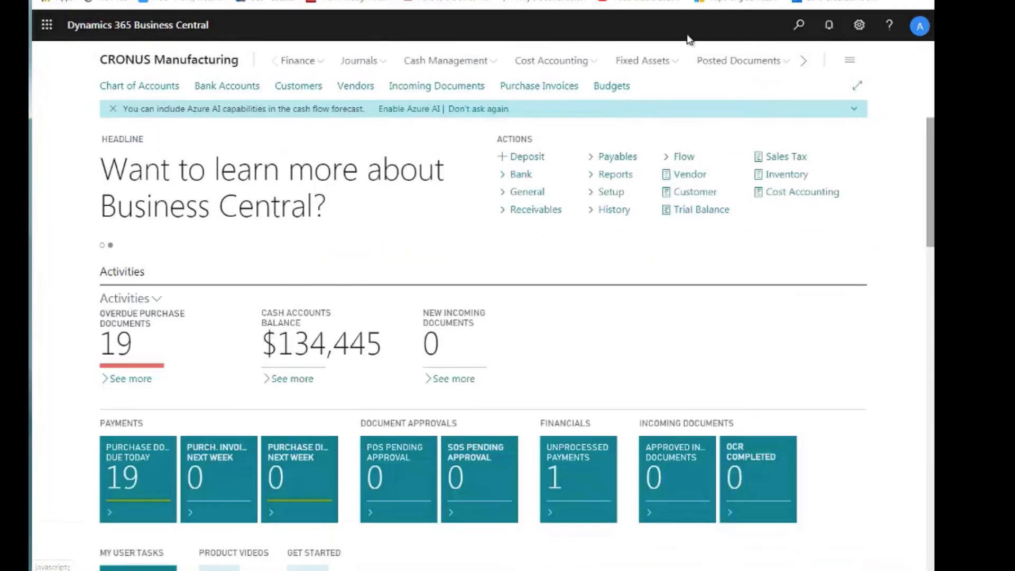
- Open the Close Income Statement task and choose the GENERAL journal template with the DEFAULT batch for the fiscal year ending 12/31/2019
left_click(799, 28)
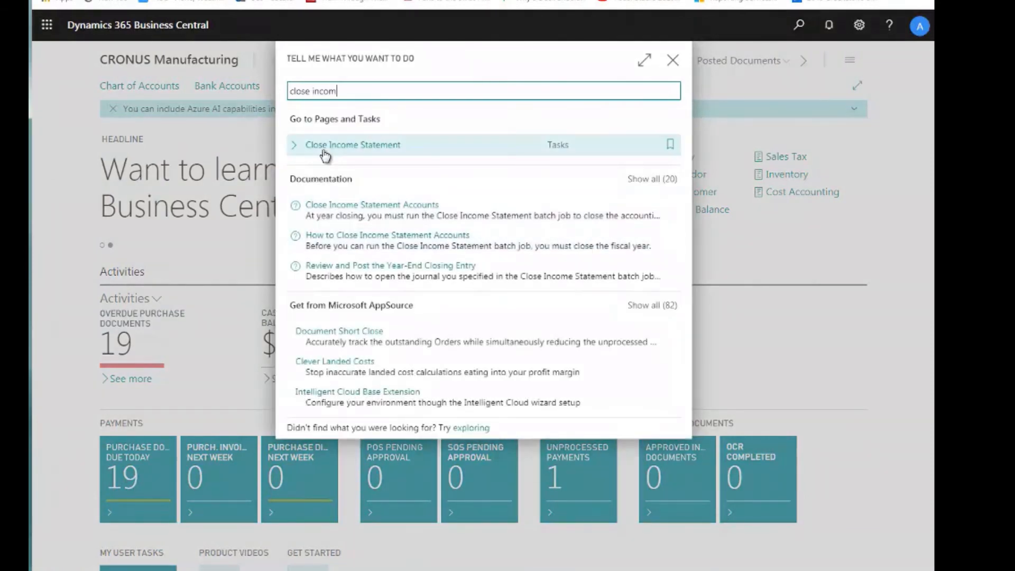
left_click(327, 151)
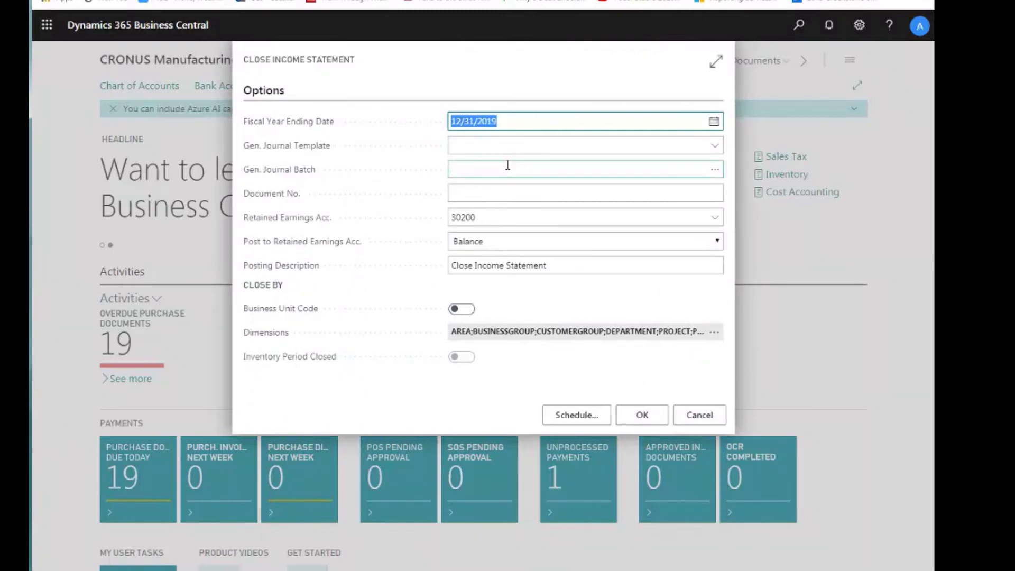
left_click(508, 122)
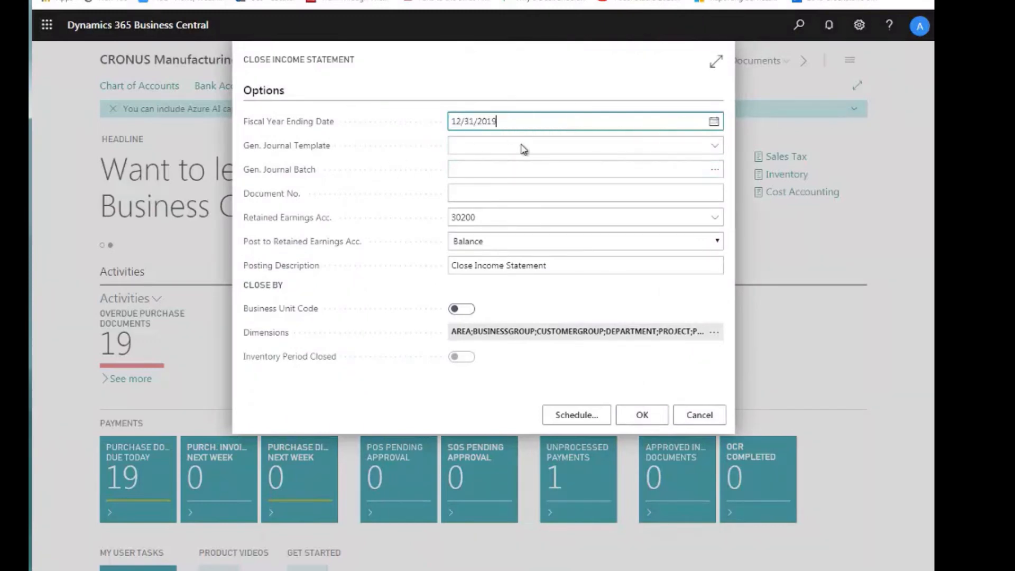
left_click(717, 147)
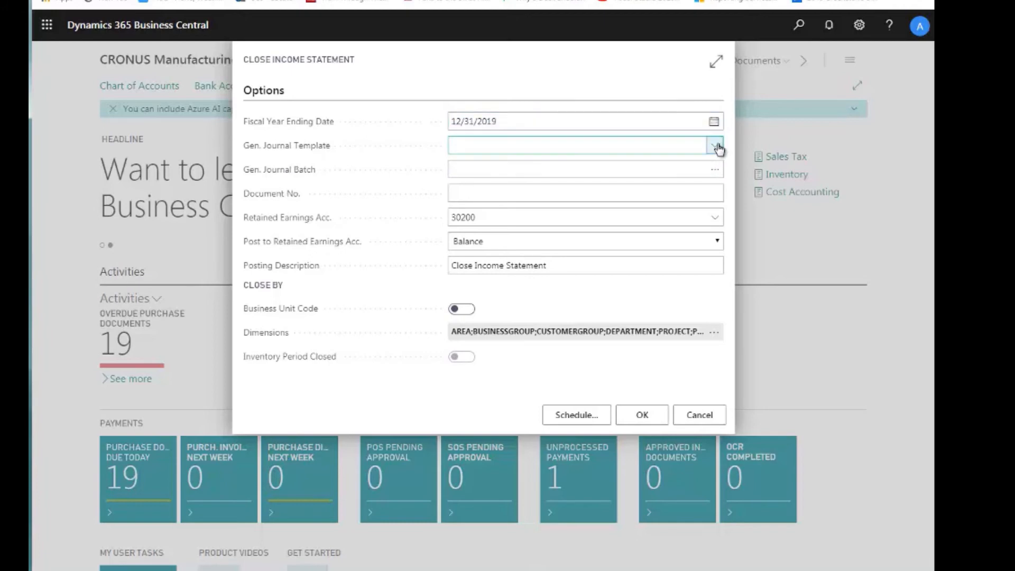
left_click(717, 147)
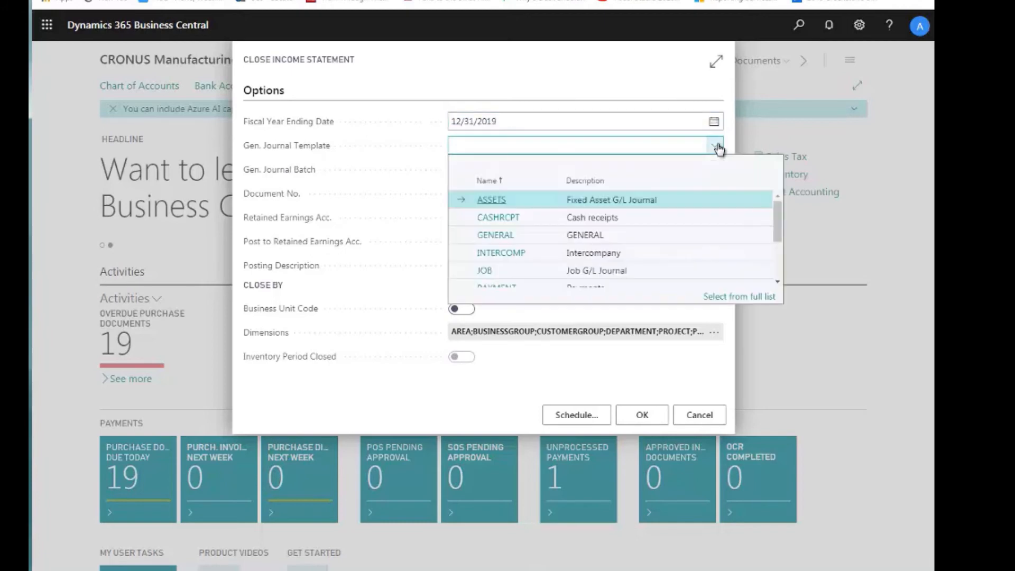
left_click(494, 237)
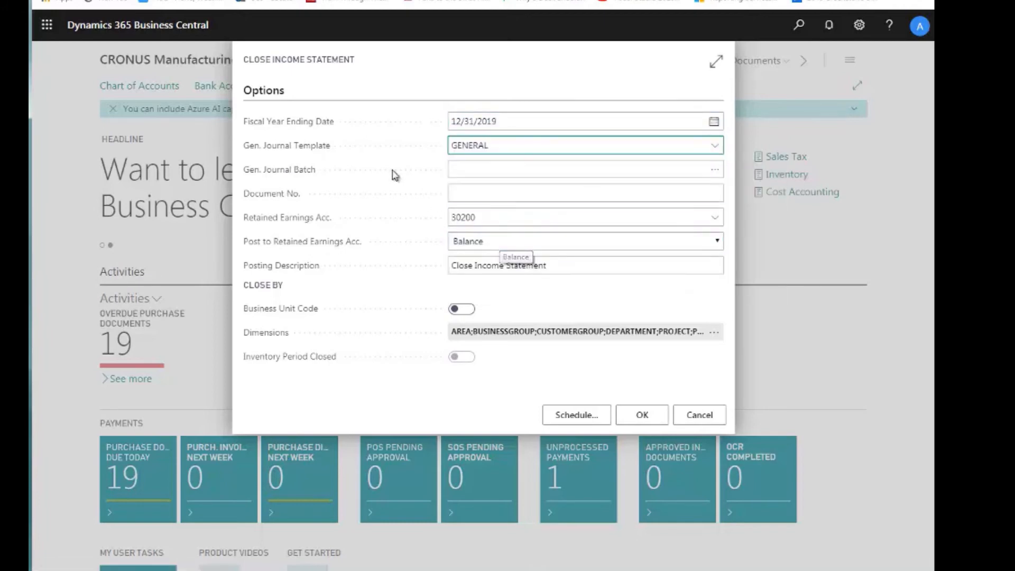
left_click(719, 173)
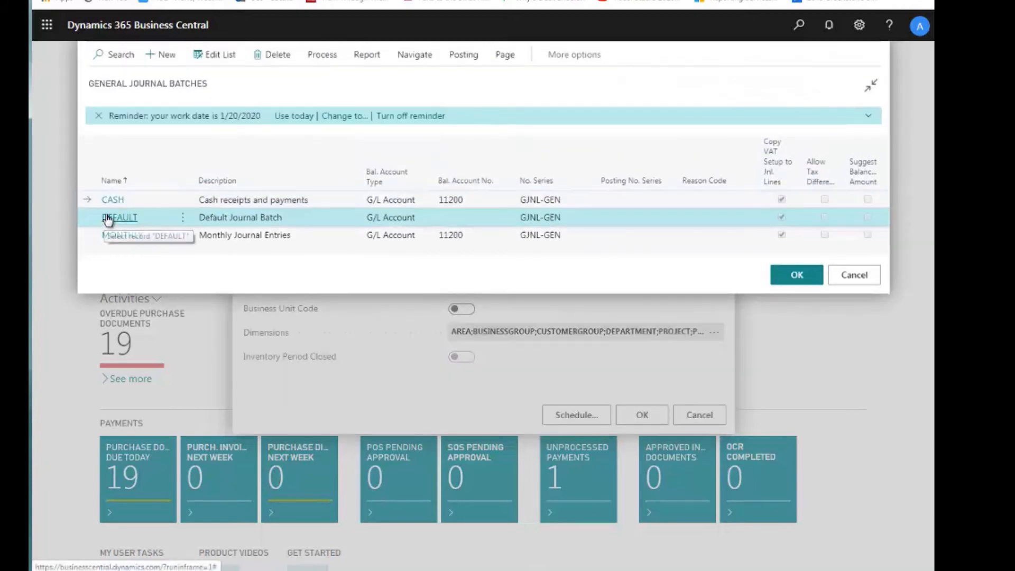
left_click(108, 218)
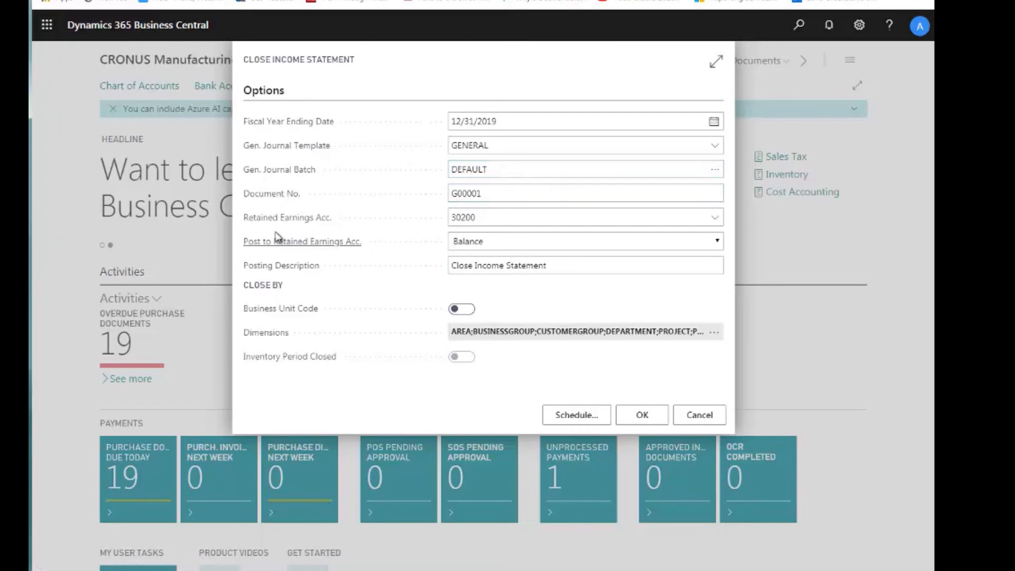
- Select retained earnings account 30200 and set the posting description to "Close Income Statement 2019"
left_click(503, 217)
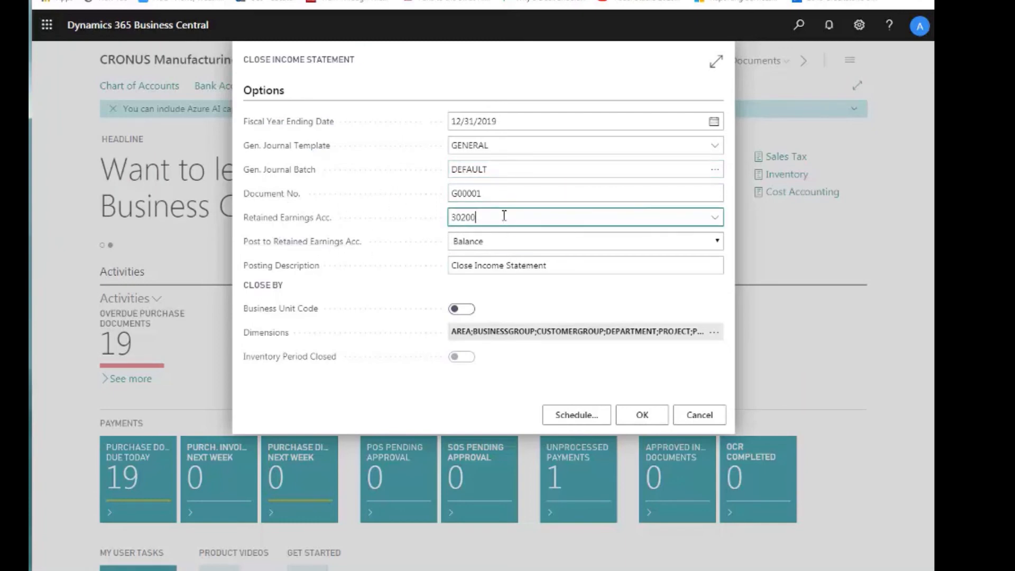
left_click(715, 217)
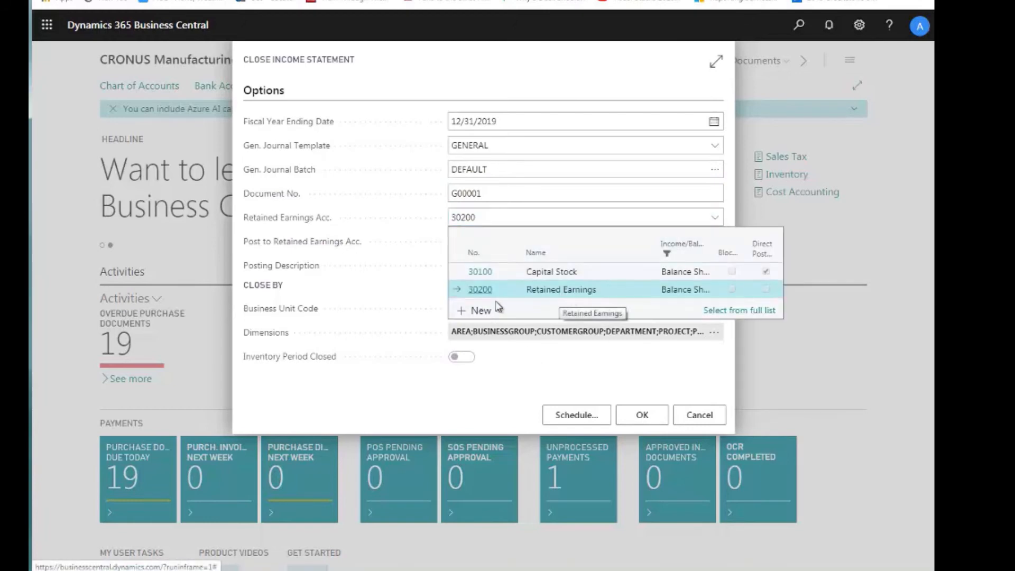
left_click(479, 291)
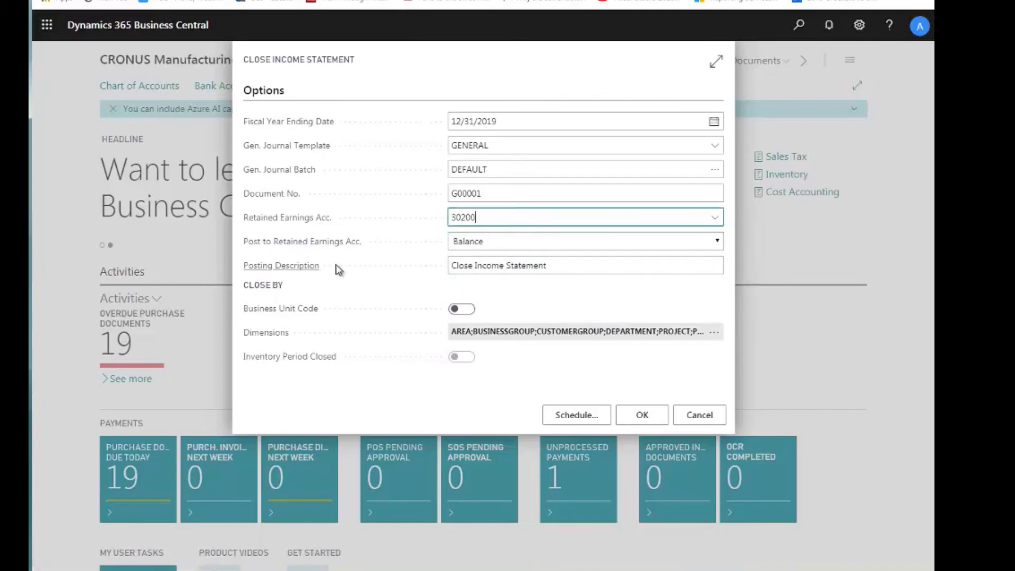
left_click(596, 267)
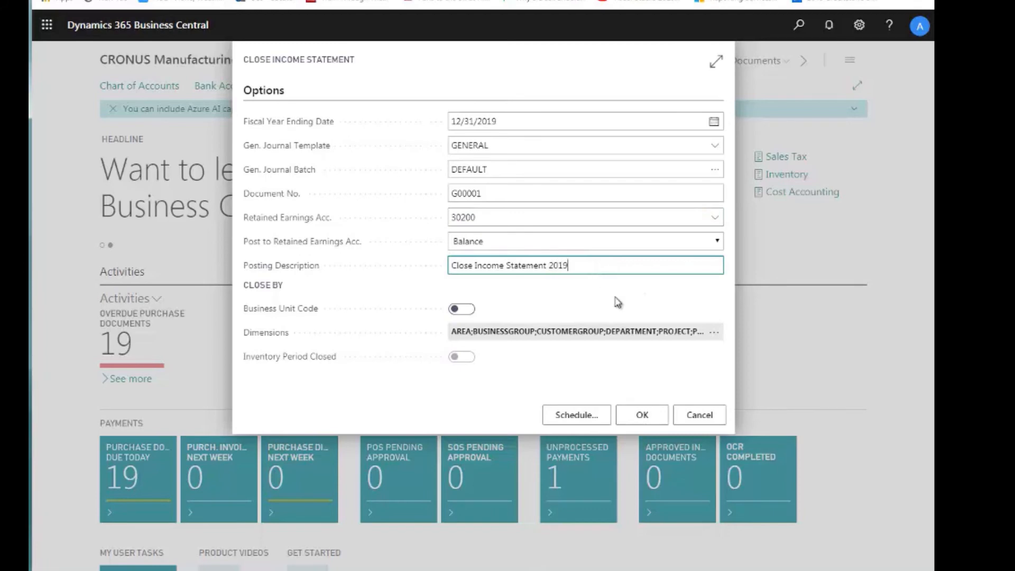
- Review the closing dimensions with all of them kept selected, and run Close Income Statement to create the journal lines
left_click(715, 334)
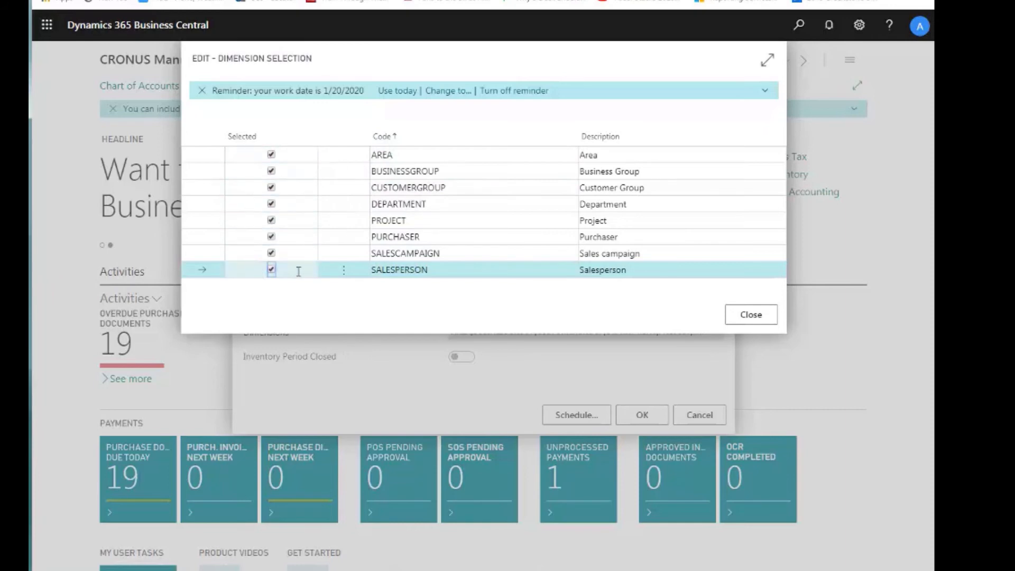
left_click(755, 319)
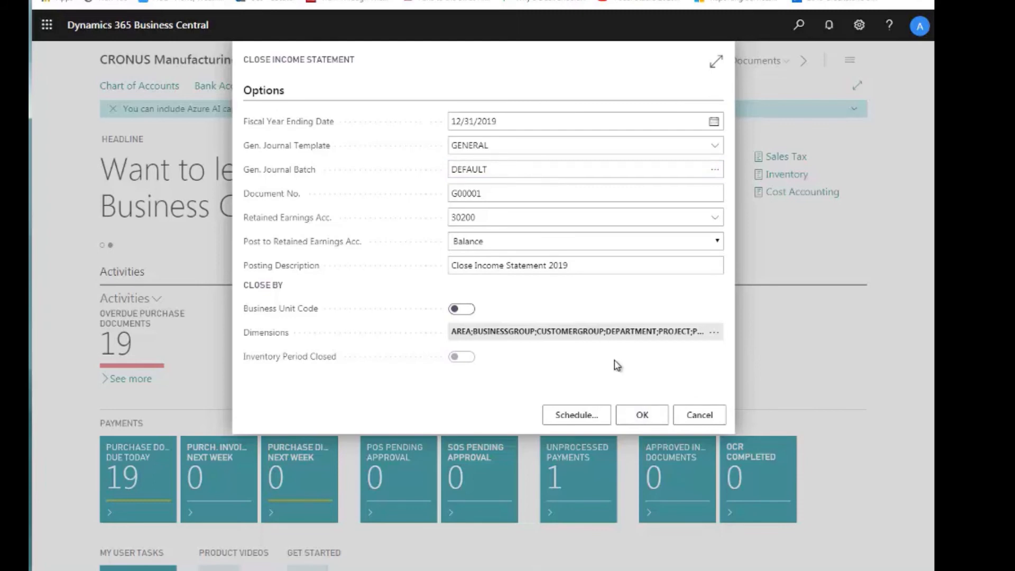
left_click(585, 222)
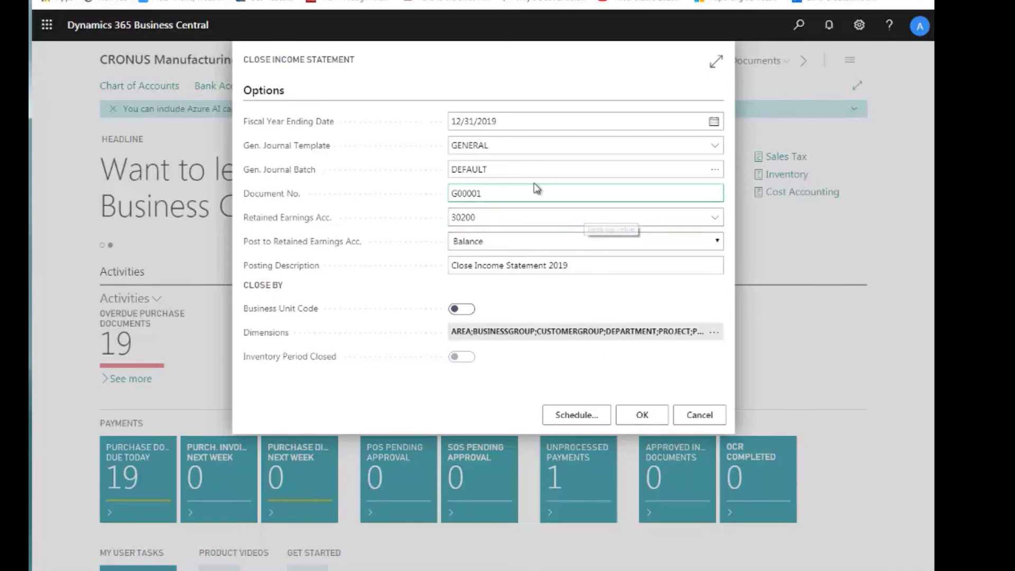
left_click(642, 418)
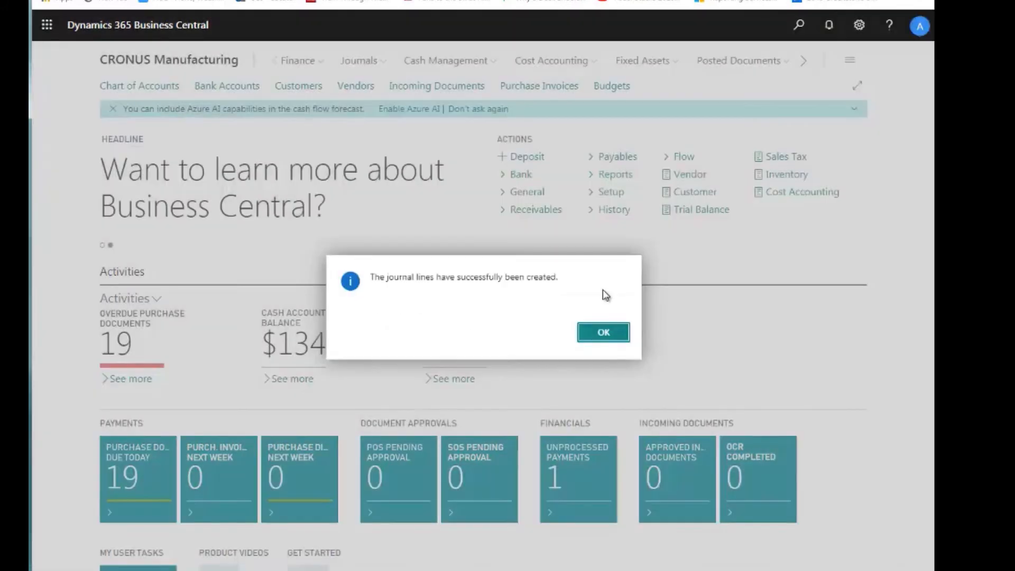
left_click(603, 333)
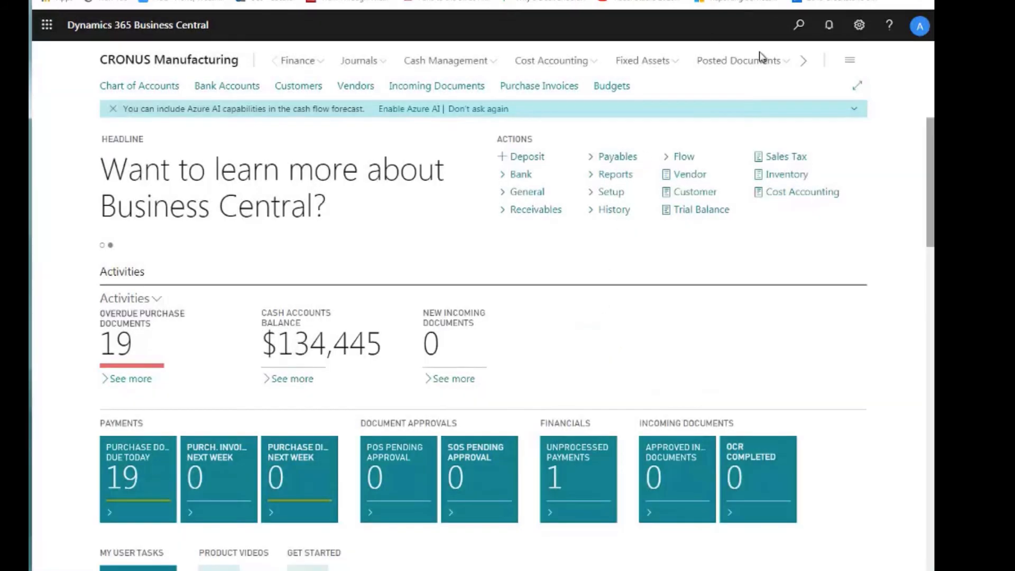
- Open General Journals, examine the 2019 closing lines down to the Retained Earnings entry, and close the journal
left_click(798, 25)
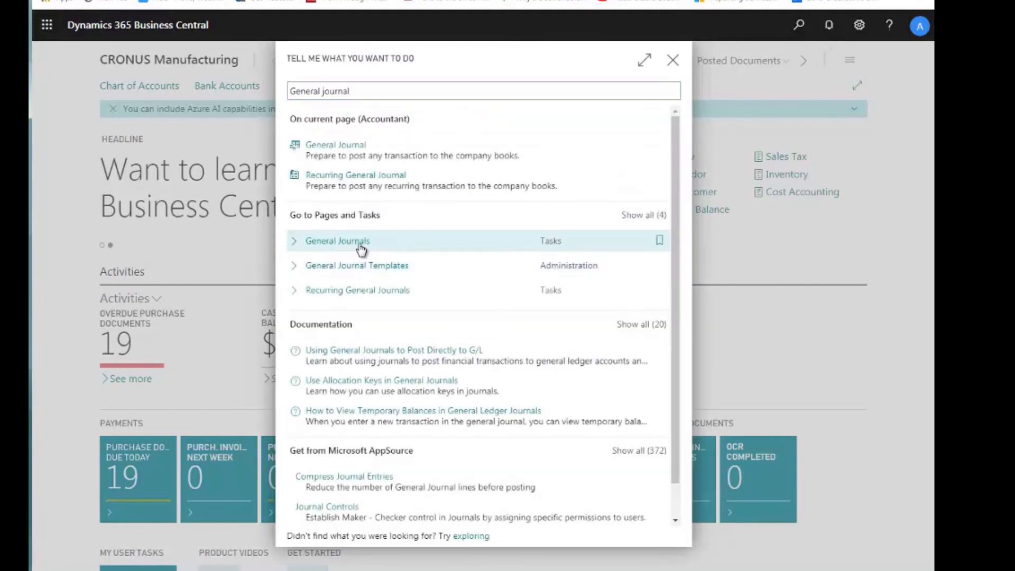
left_click(383, 245)
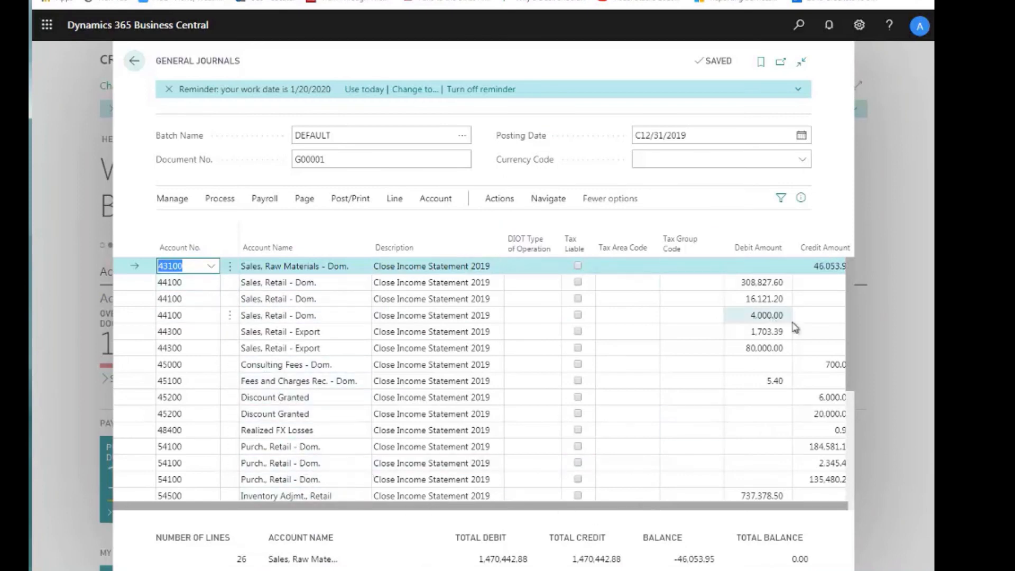
left_click_drag(849, 369, 852, 511)
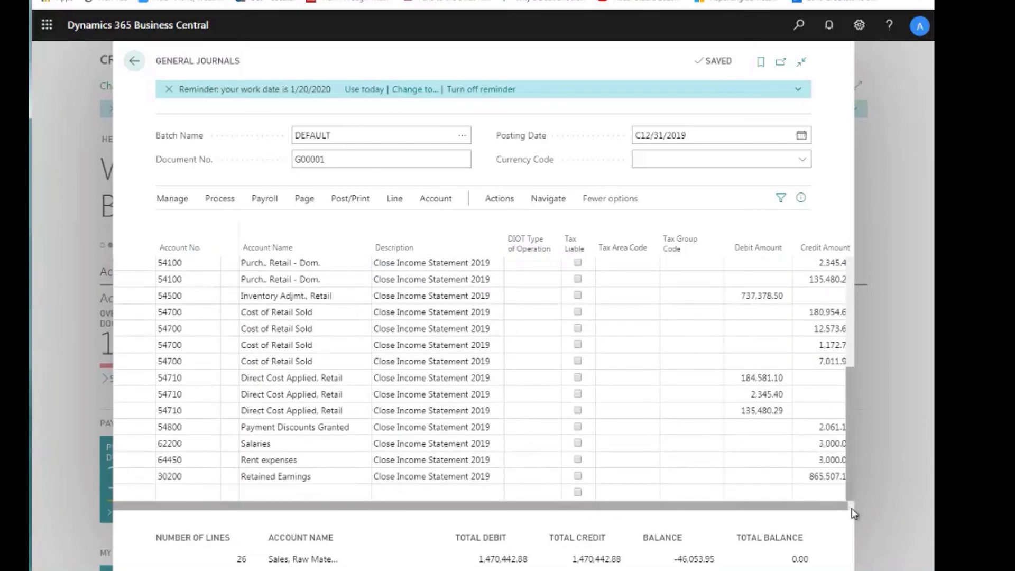
left_click_drag(853, 484, 915, 495)
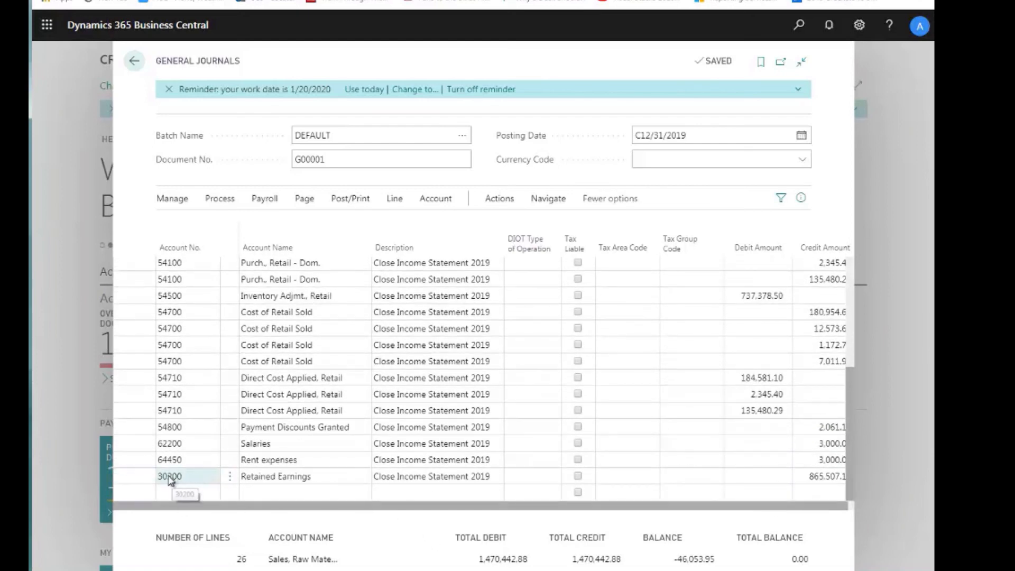
scroll(375, 419, "up", 5)
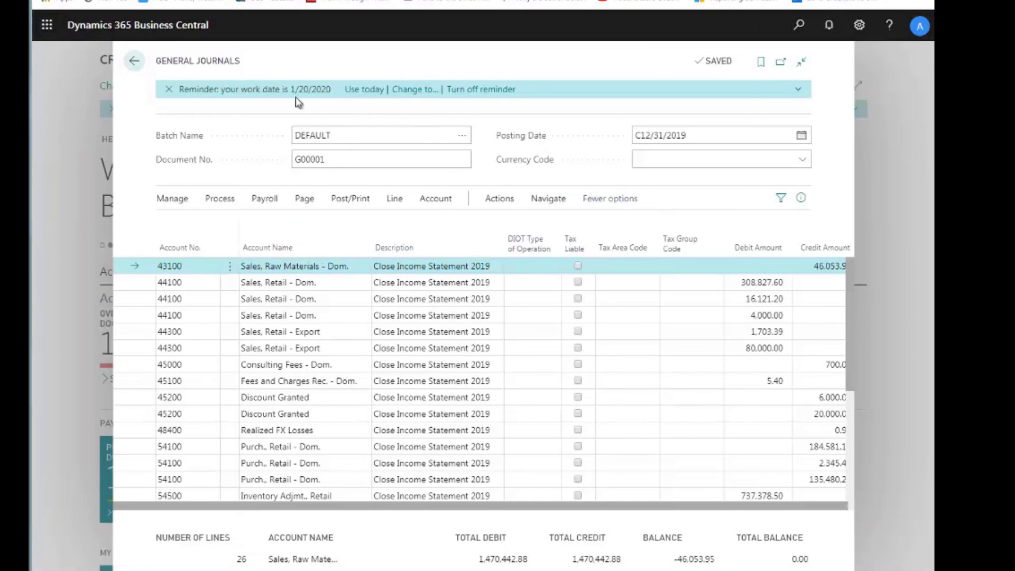
left_click(134, 64)
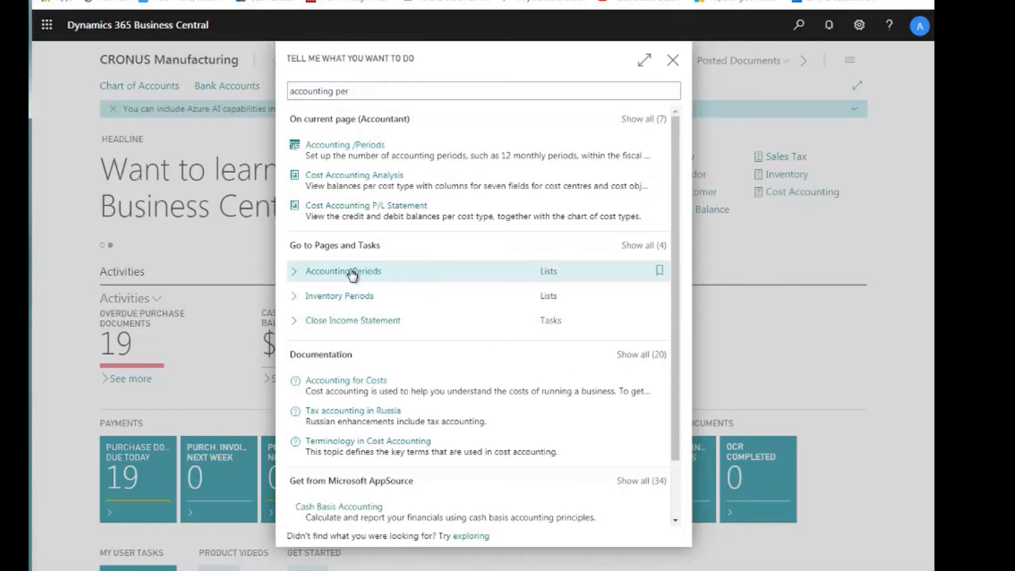
- Open the Accounting Periods list and close the fiscal year from 01/01/17 to 12/31/17
left_click(352, 273)
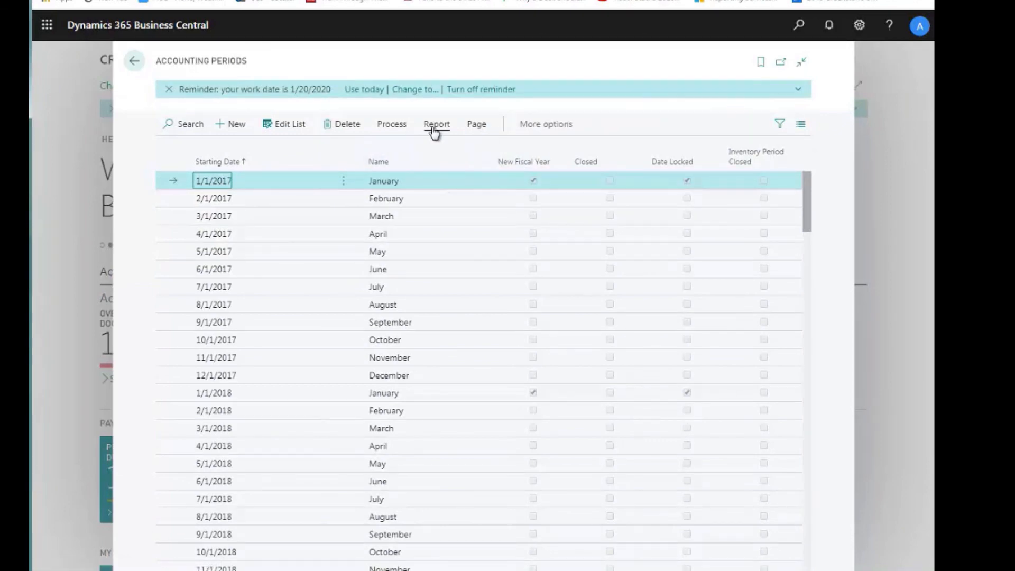
left_click(401, 129)
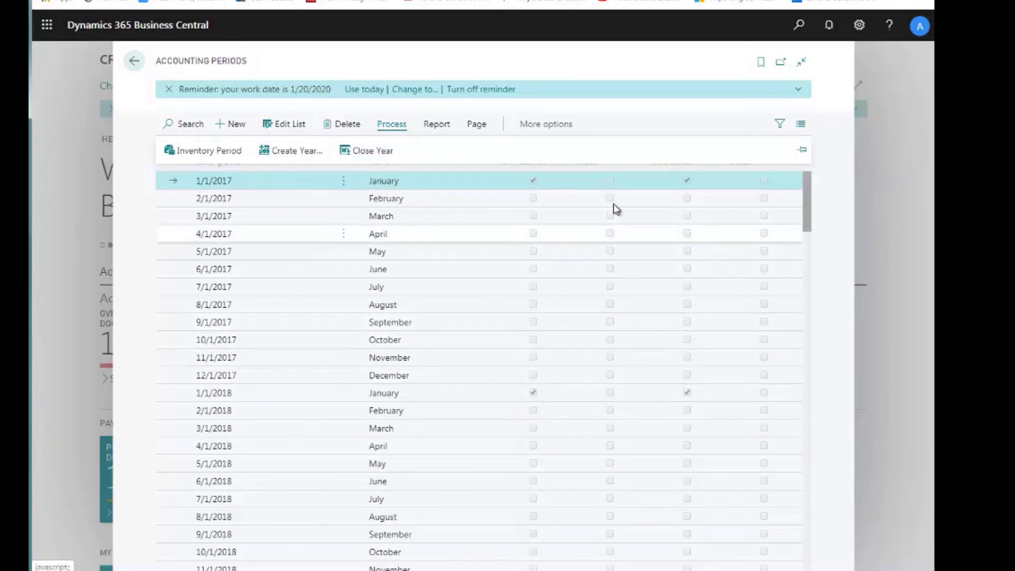
left_click(805, 196)
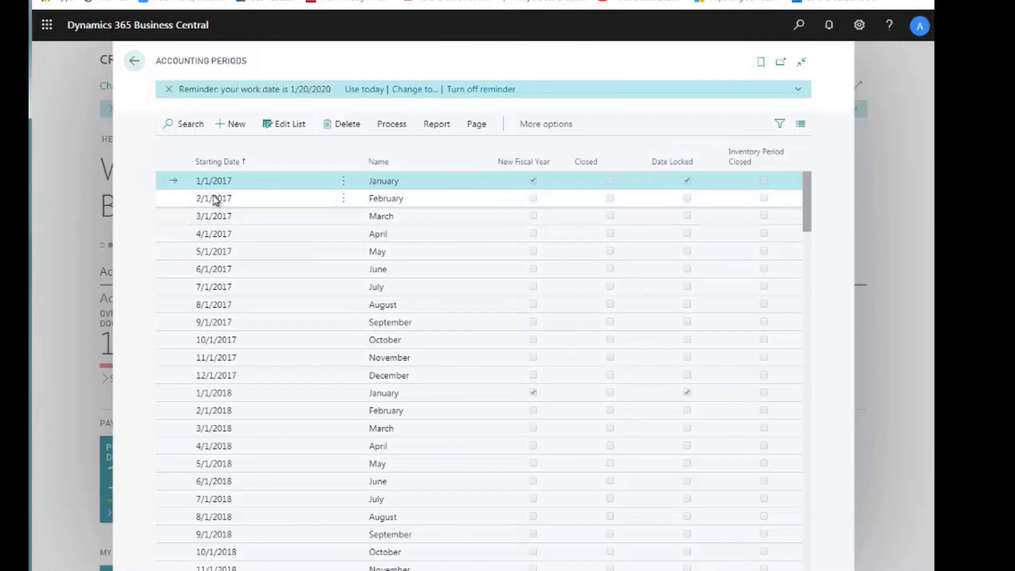
left_click(393, 125)
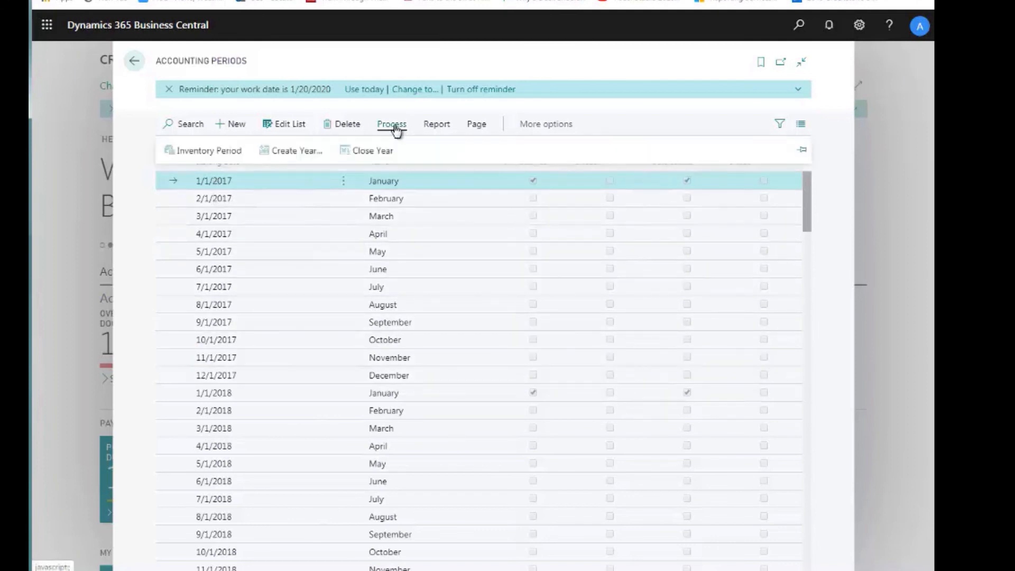
left_click(372, 154)
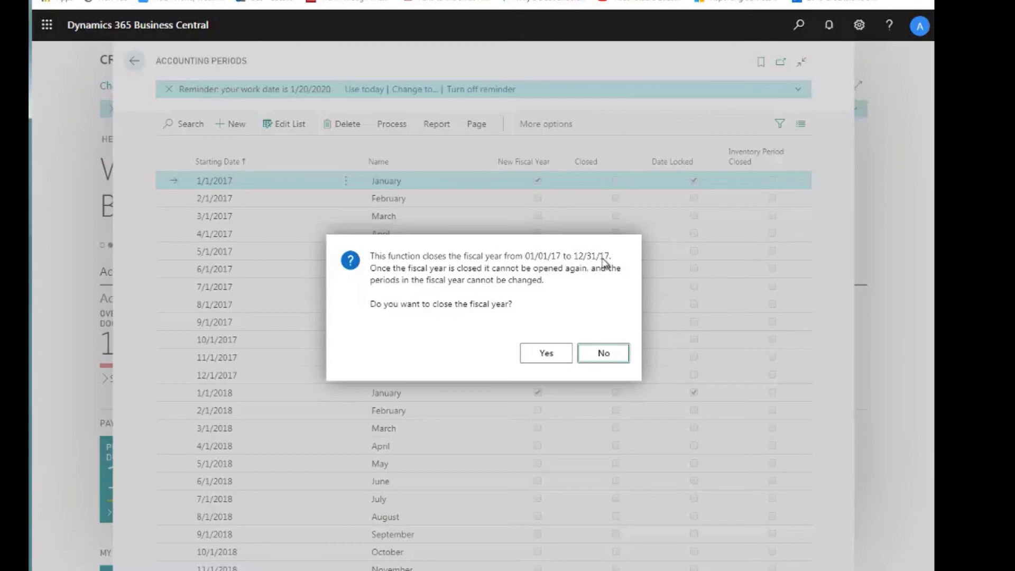
left_click(548, 354)
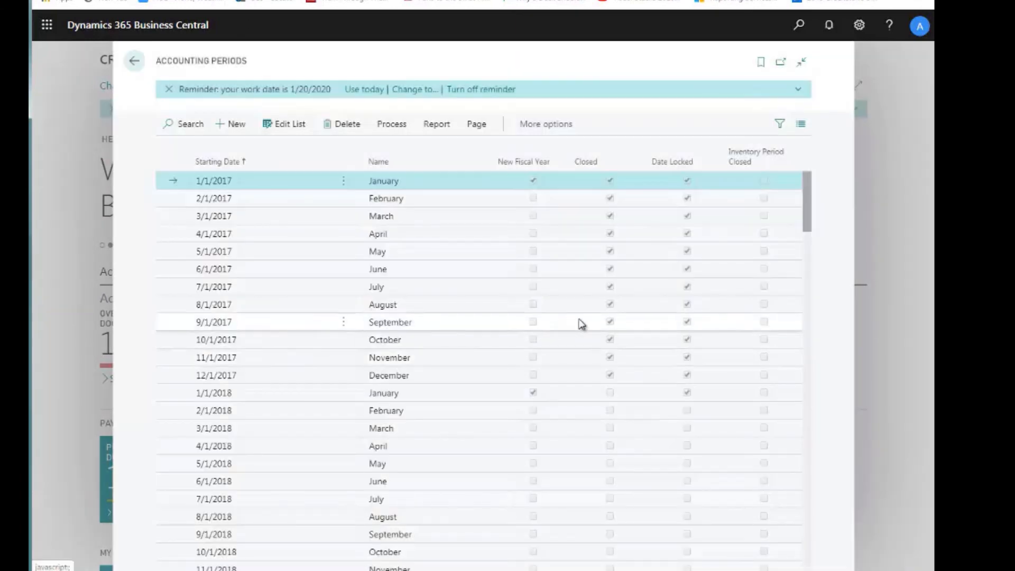